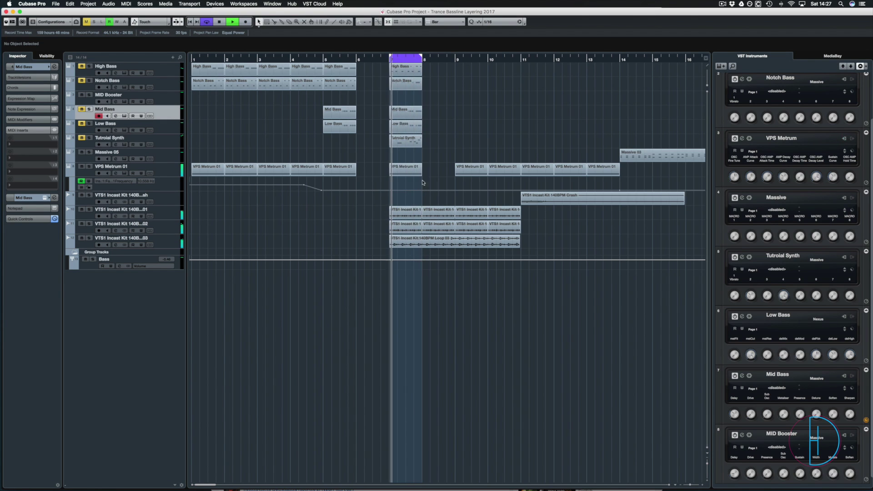
Step: Stop playback and bypass all inserts on the Bass group channel in the MixConsole
key("space")
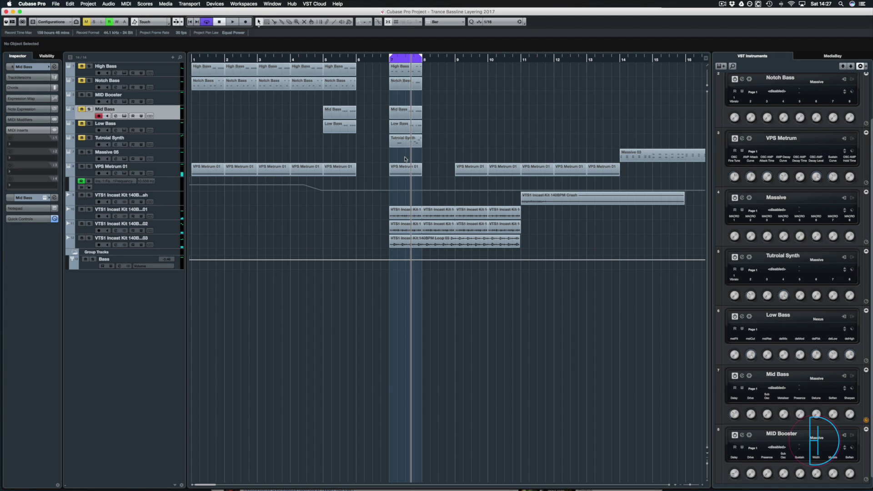
key("F3")
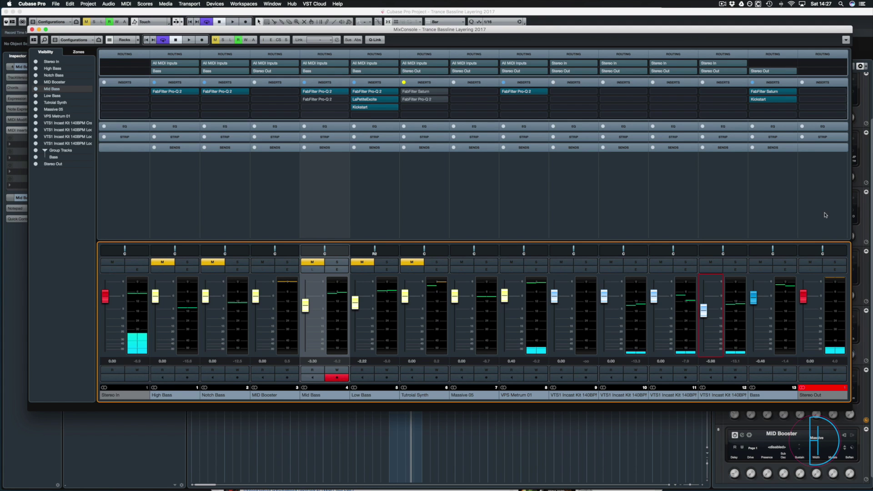
mouse_move(757, 95)
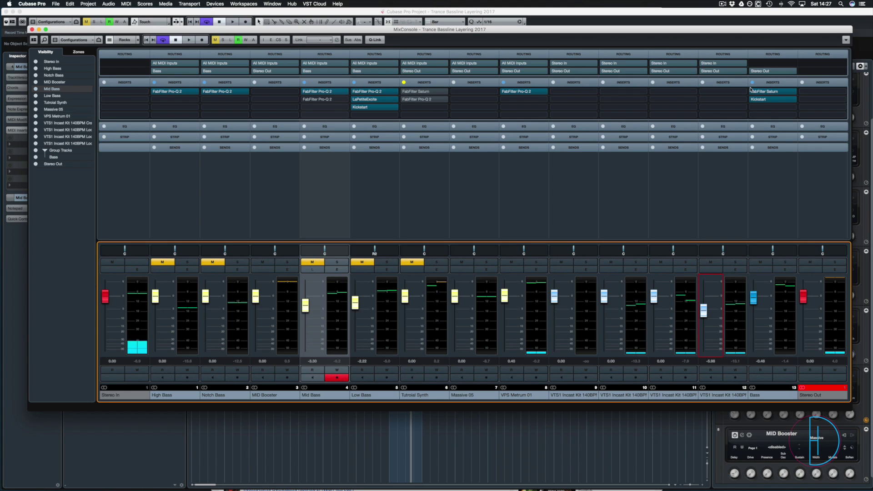
left_click(752, 82)
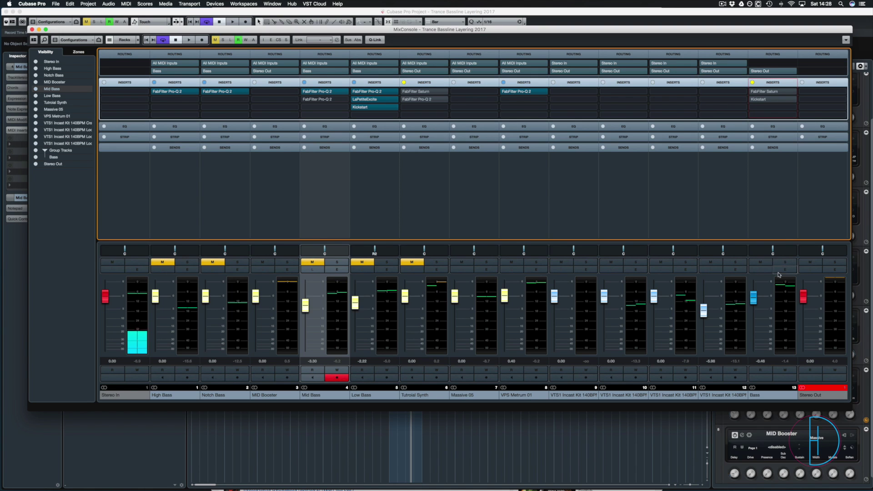
left_click(25, 264)
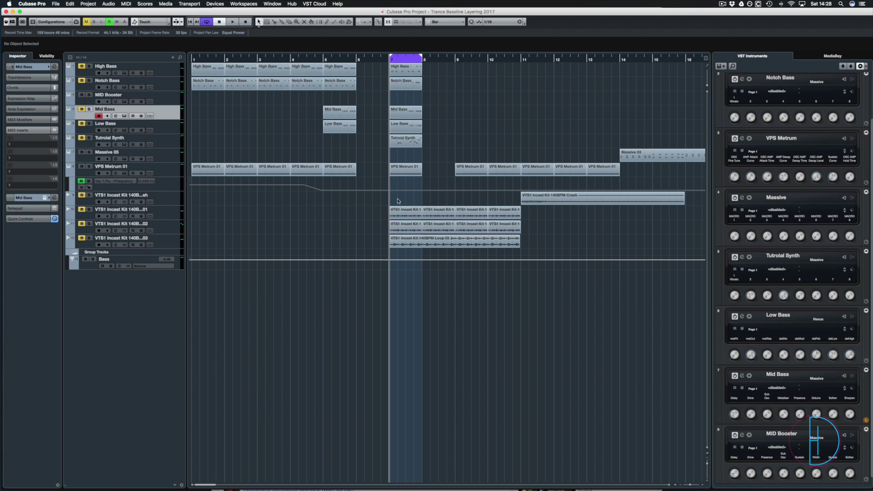
Step: Play the bar 7 loop, unmute the Low Bass track and play the loop again with it
key("space")
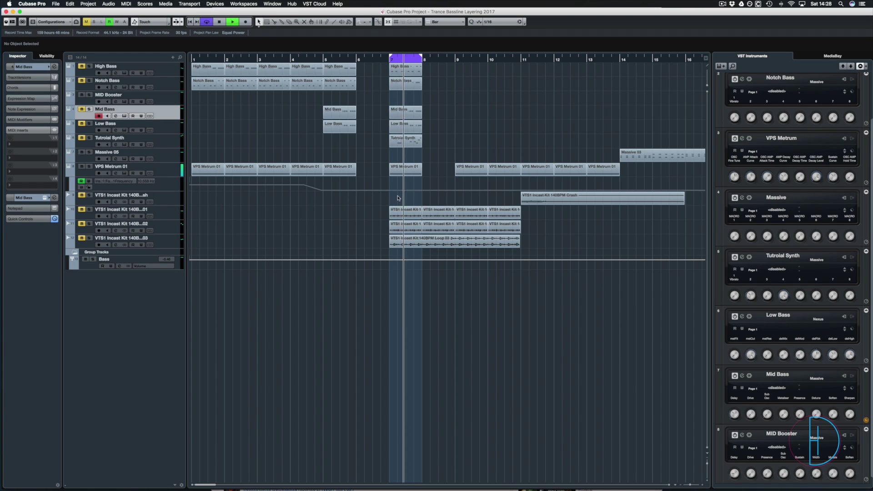
key("space")
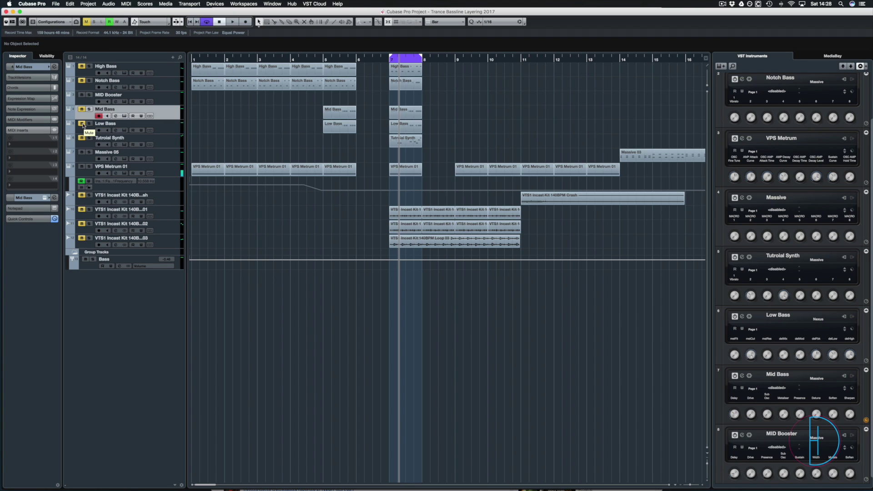
left_click(82, 124)
key("space")
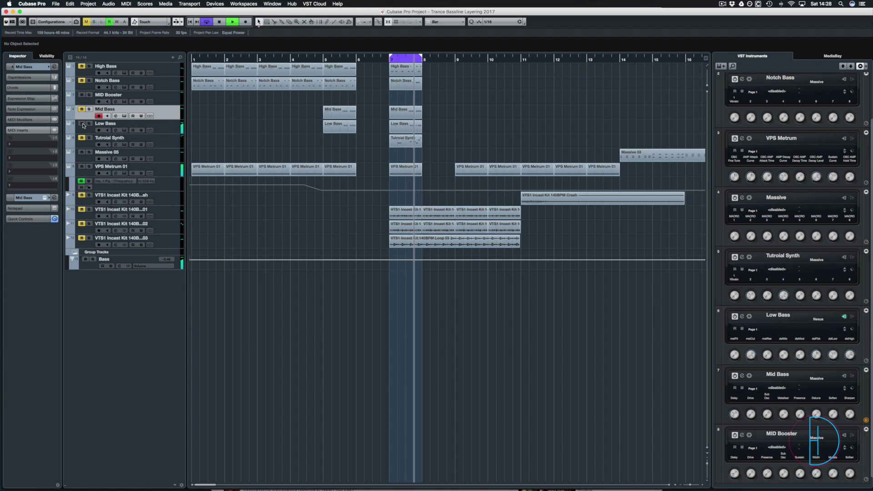
key("space")
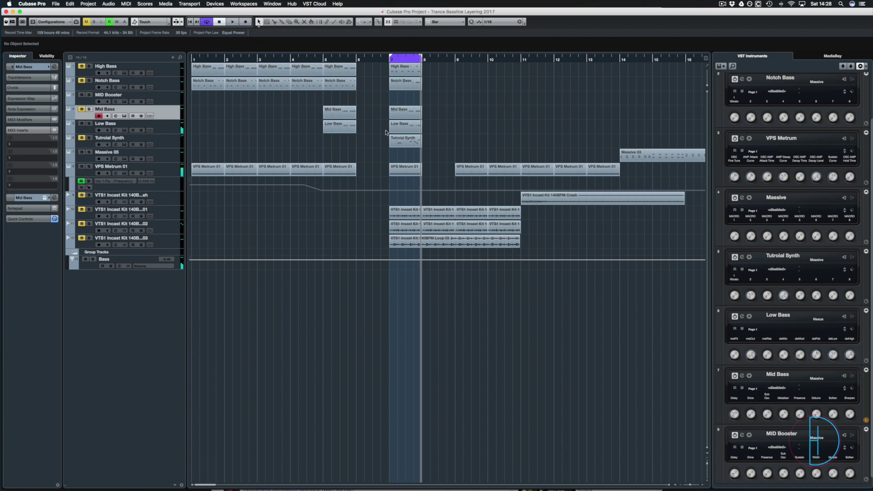
Step: Examine the Low Bass part at bar 7 in the Key Editor, selecting the short first G1 note of each beat group
left_click(397, 128)
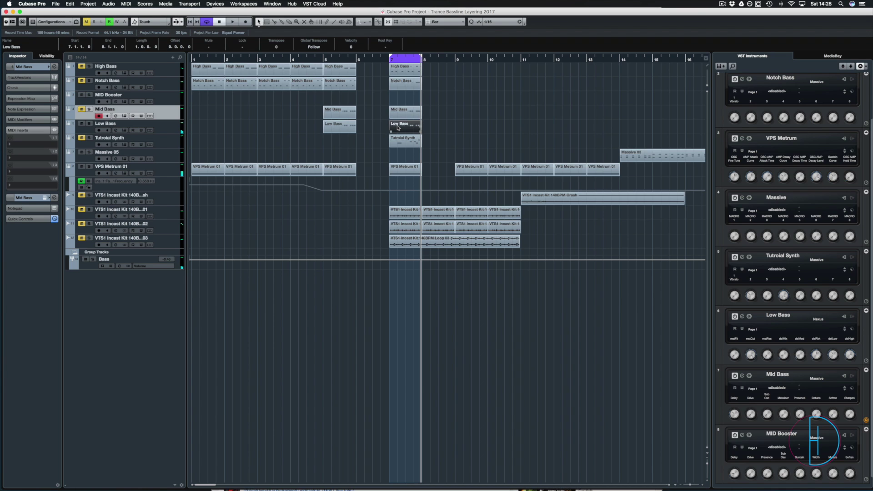
double_click(398, 128)
key("space")
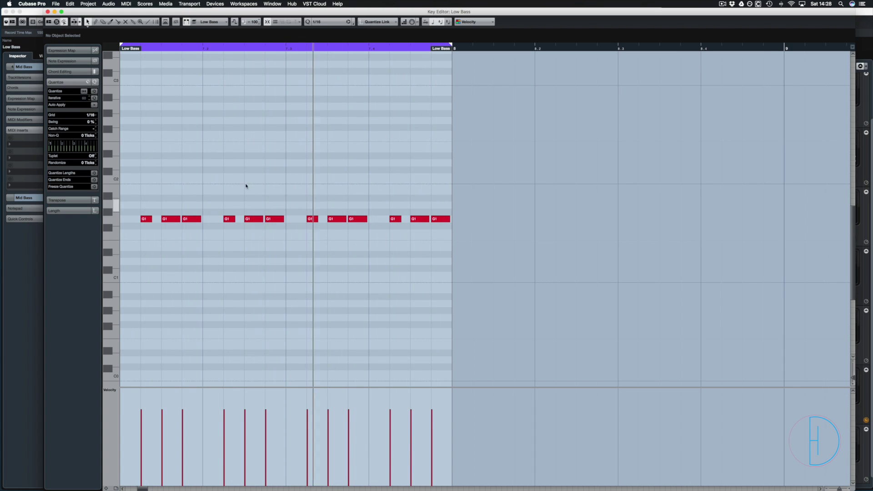
left_click(146, 219)
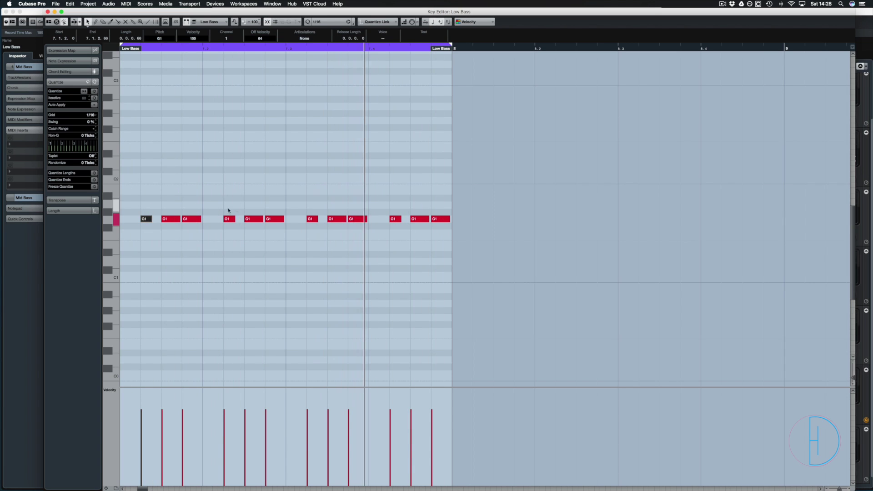
left_click(229, 219, "shift")
left_click(312, 219, "shift")
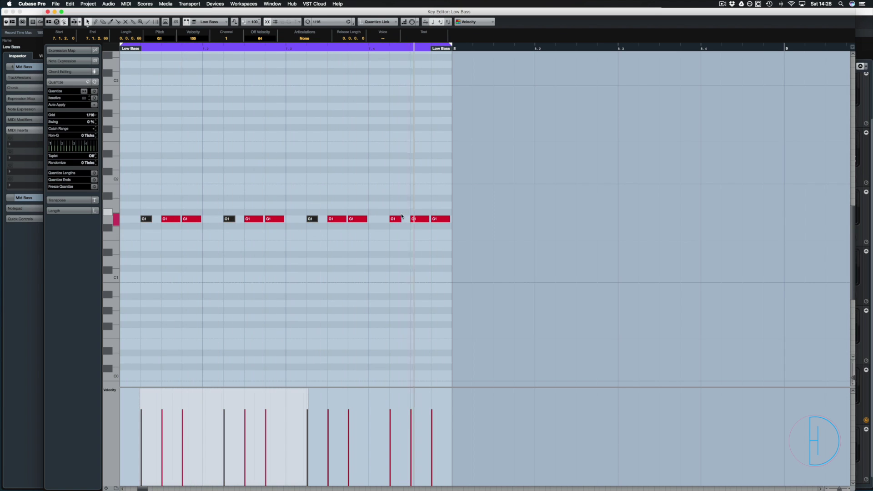
left_click(395, 218, "shift")
key("Delete")
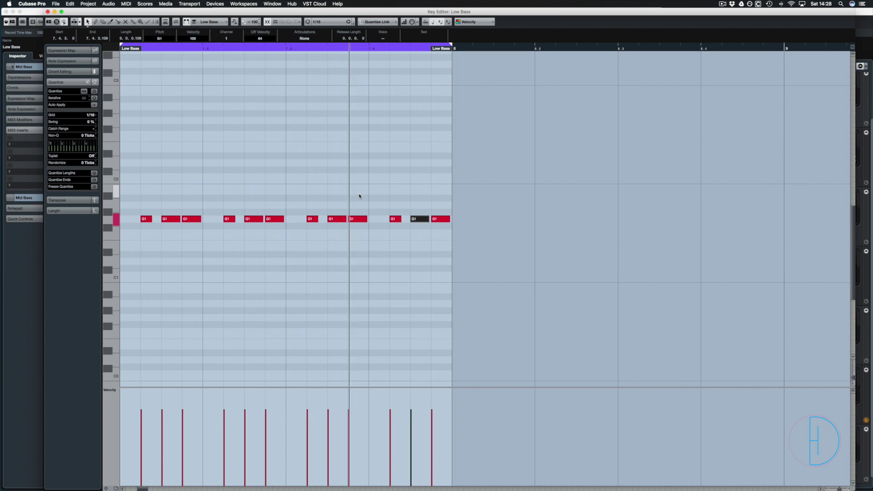
key("Escape")
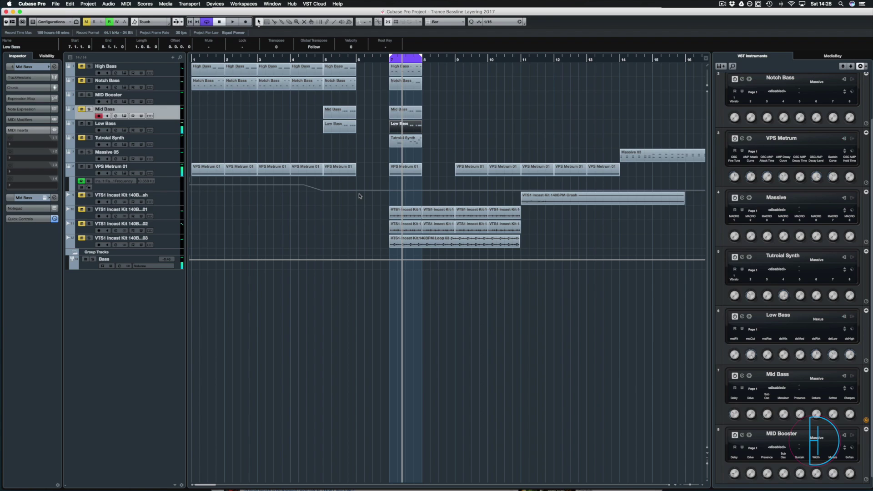
left_click(444, 115)
key("KP_0")
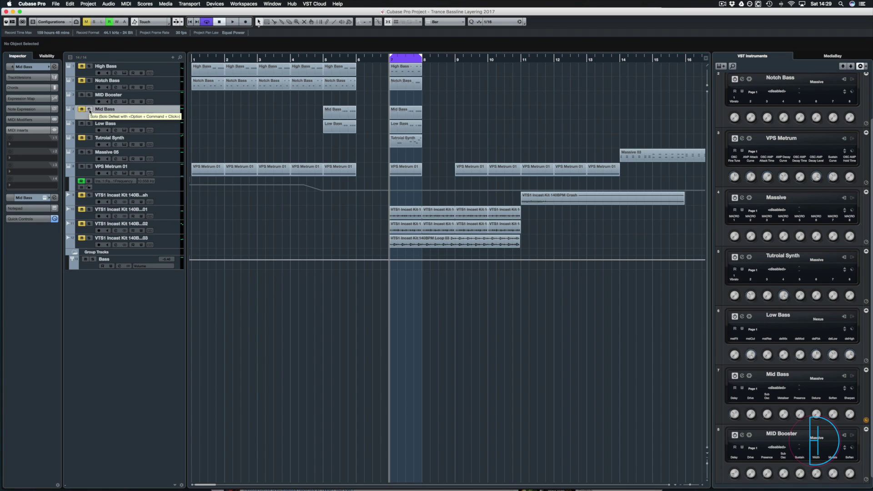
Step: Examine the notes of the Mid Bass part at bar 7 in the Key Editor and solo the Mid Bass track
left_click(412, 115)
double_click(412, 114)
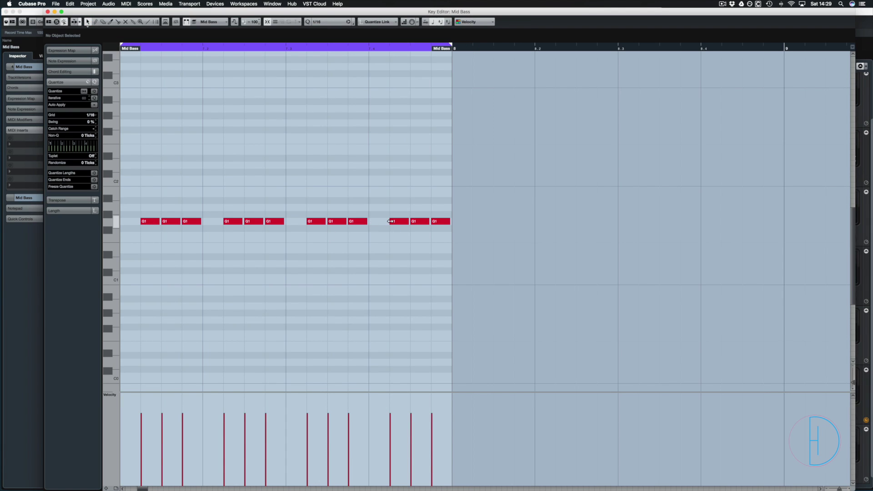
key("Return")
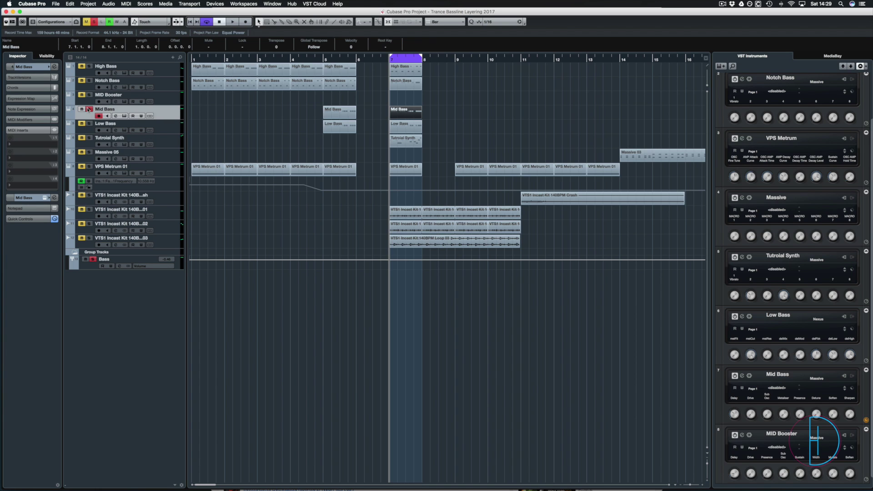
Step: Play the soloed Mid Bass and examine the EQ curve of its first FabFilter Pro-Q 2 insert
key("space")
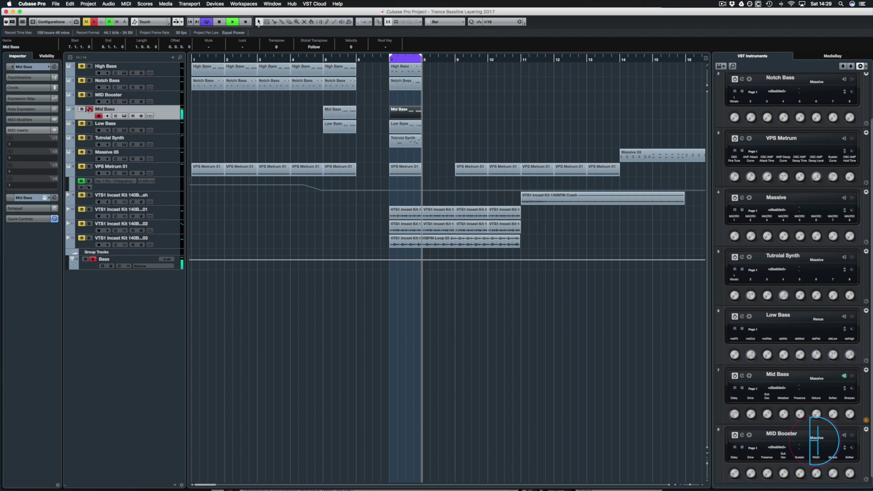
key("F3")
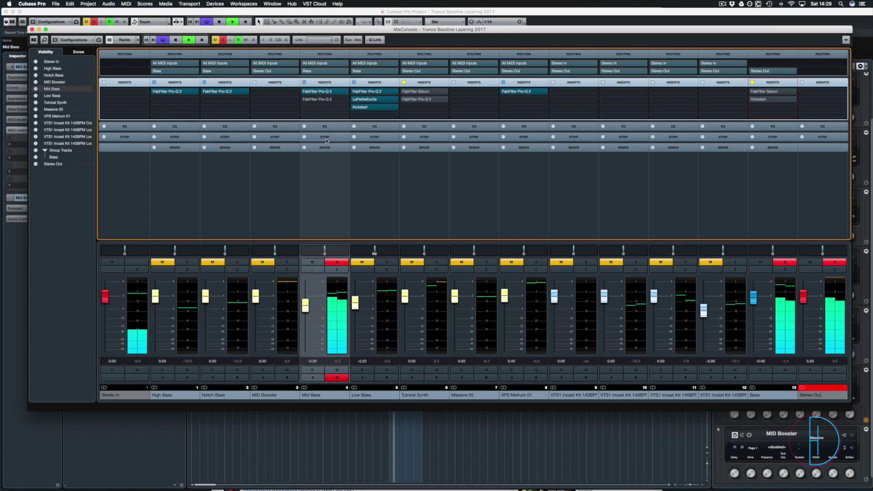
mouse_move(312, 93)
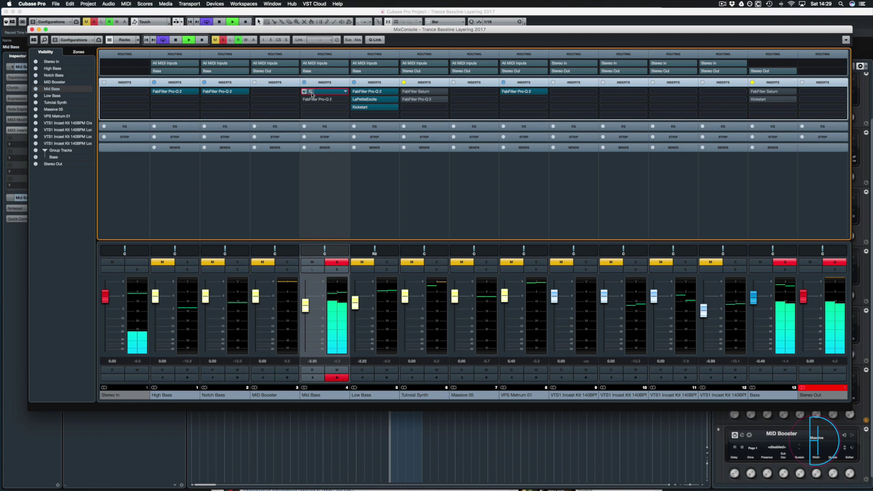
left_click(311, 93)
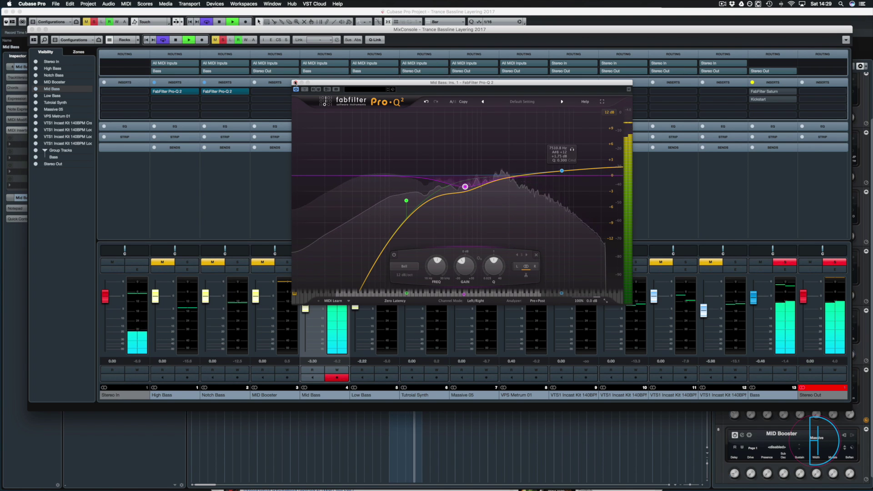
left_click(295, 83)
key("F3")
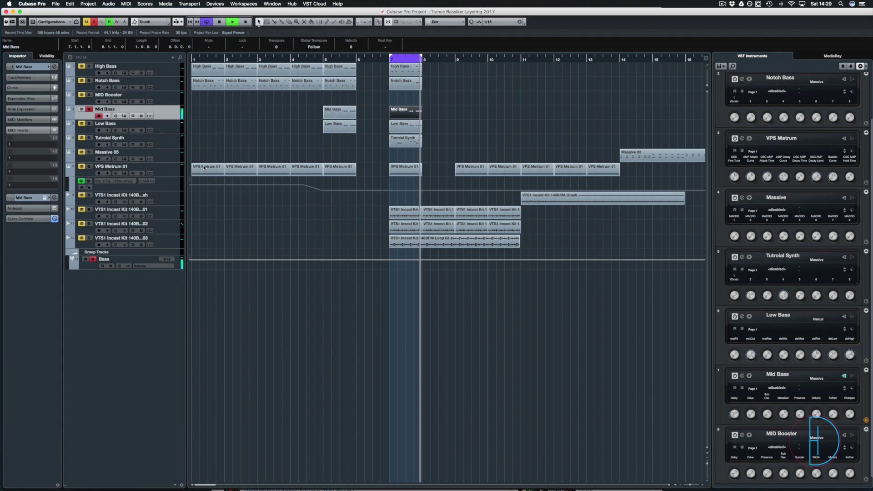
key("space")
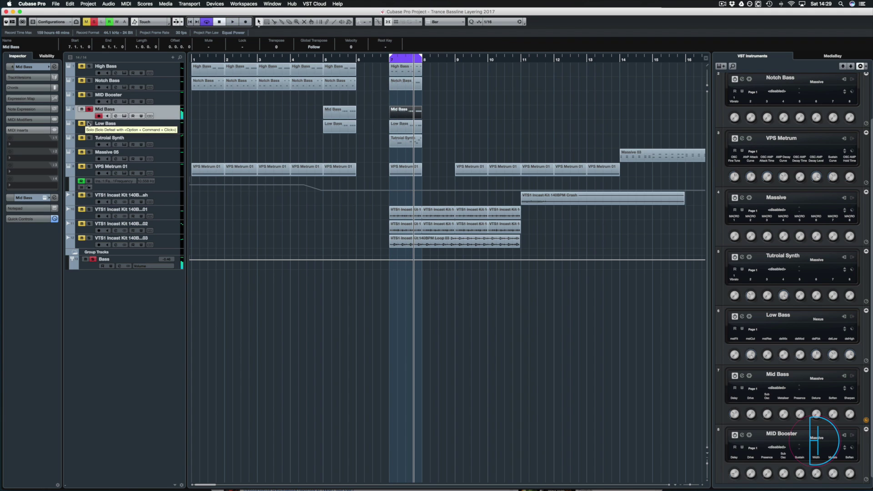
Step: Add the Low Bass and VPS Metrum 01 tracks to the solo one after the other, playing the loop with each addition
left_click(89, 123)
key("space")
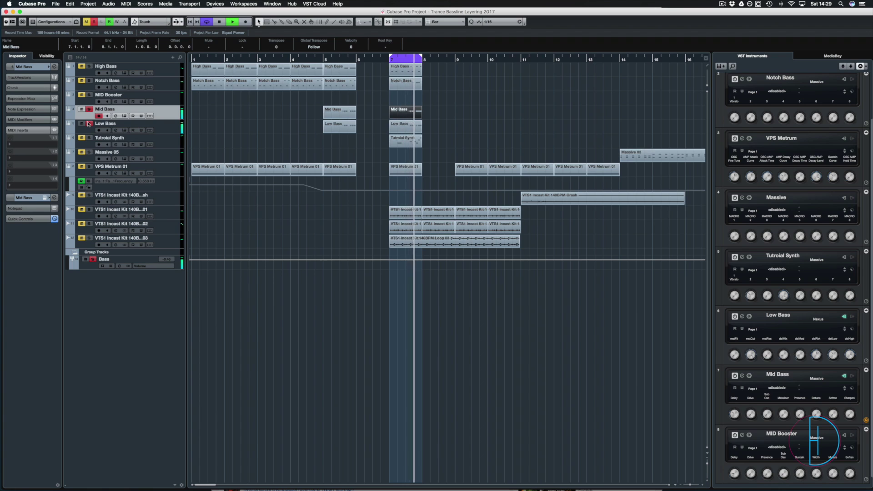
key("space")
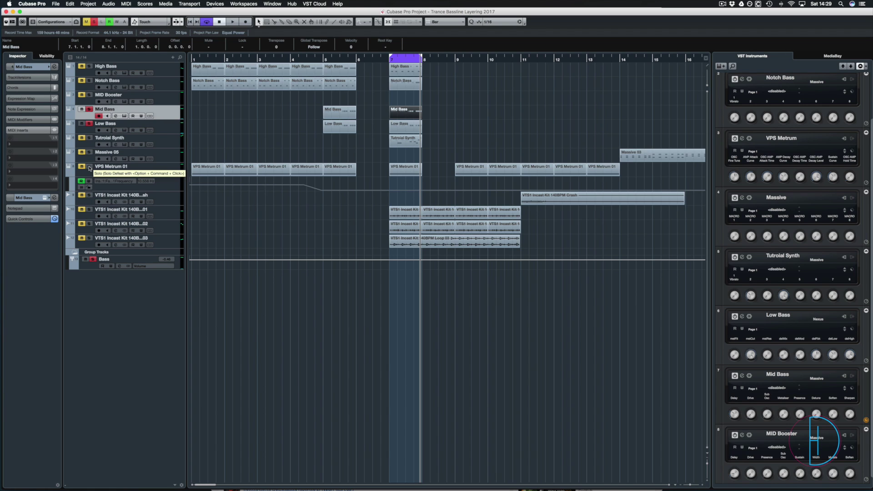
left_click(89, 167)
key("space")
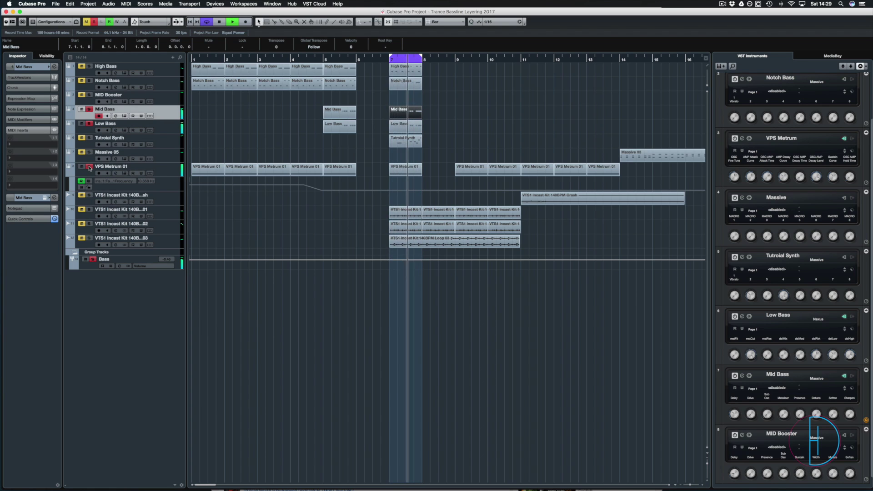
key("space")
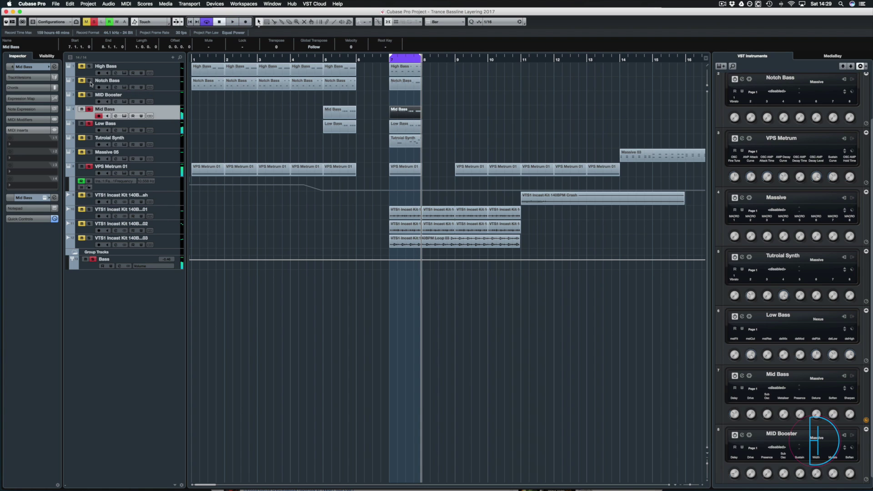
Step: Move the Notch Bass track to the end of the track list, below the Bass group track
left_click(176, 85)
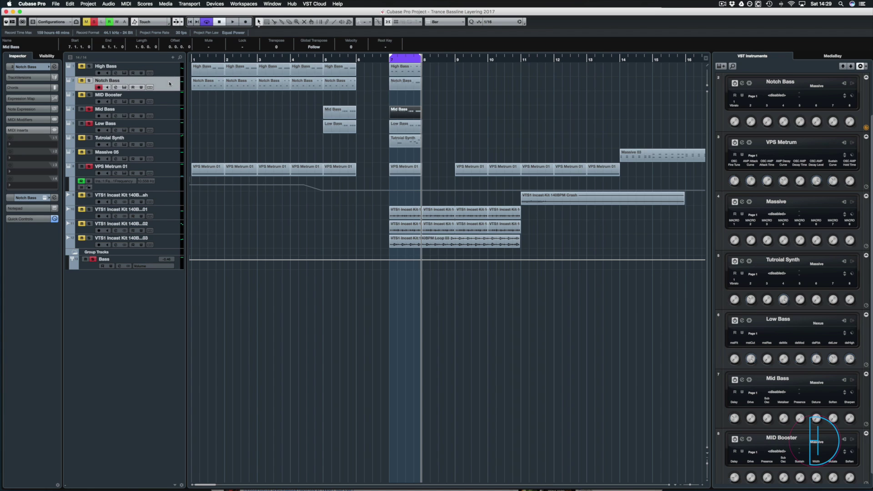
left_click_drag(169, 171, 177, 273)
left_click_drag(174, 233, 175, 272)
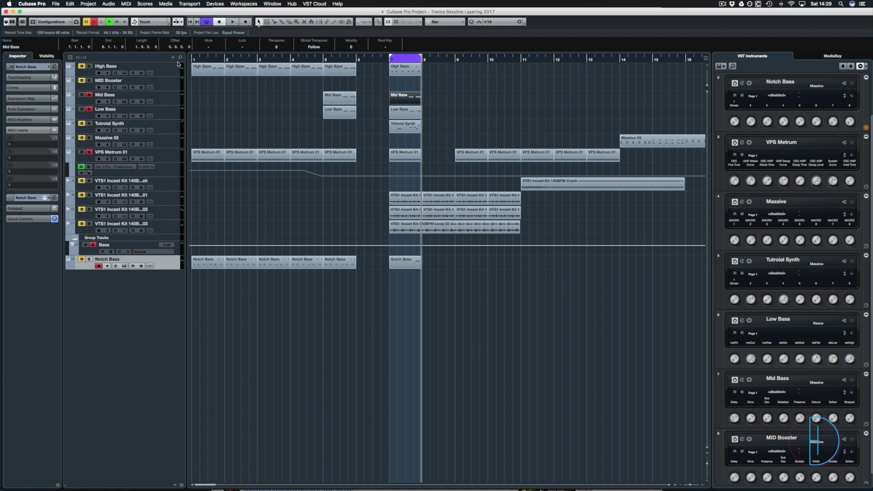
Step: Solo High Bass for playback and transpose the G3 notes in its bar 7 part down one octave to G2
left_click(90, 66)
key("space")
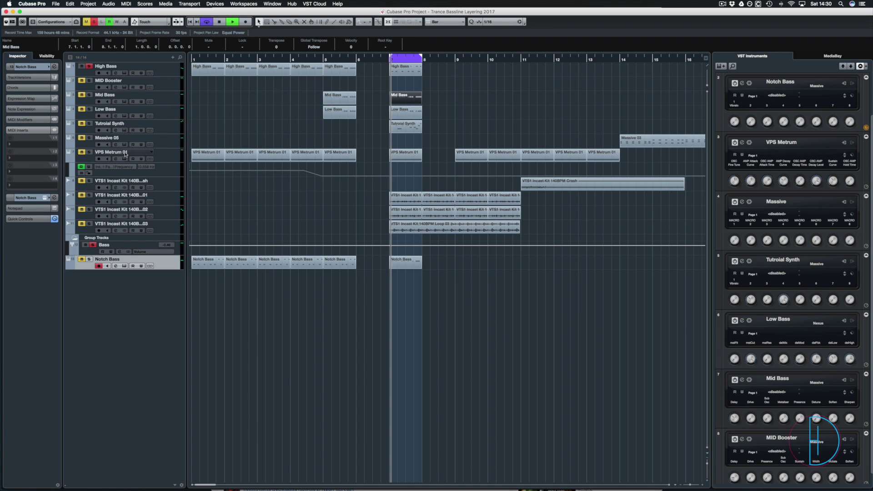
left_click(412, 70)
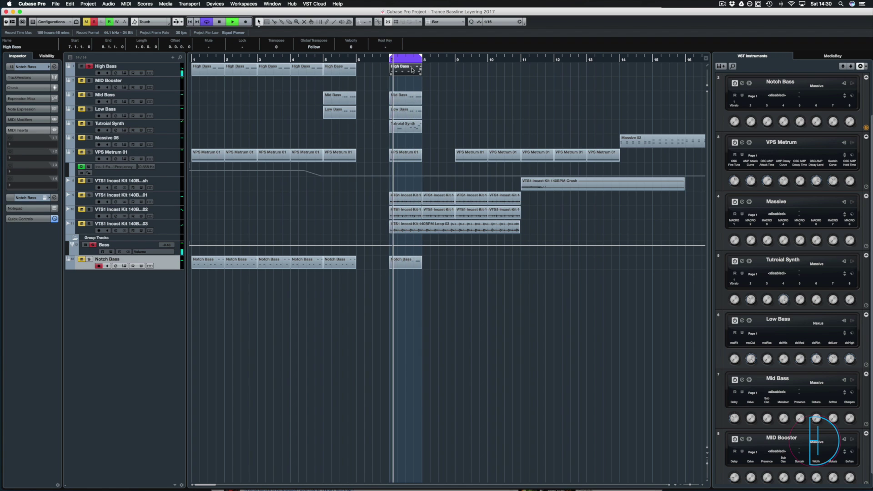
double_click(412, 70)
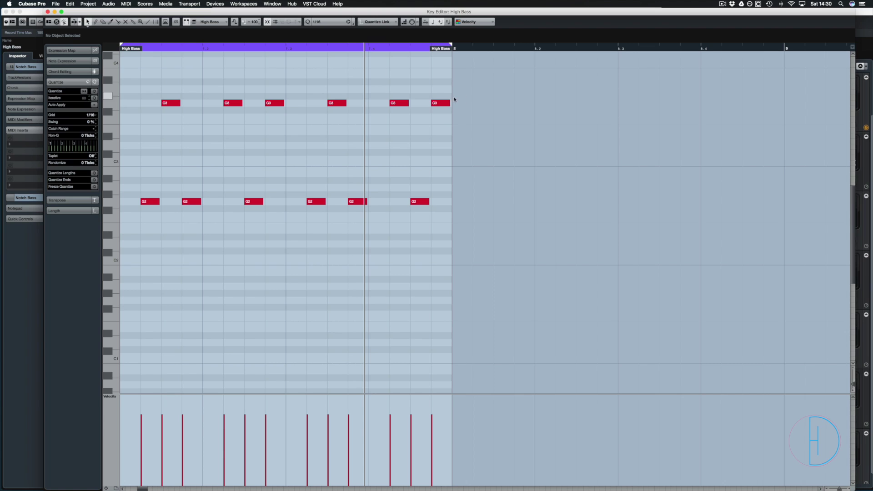
left_click_drag(459, 94, 128, 114)
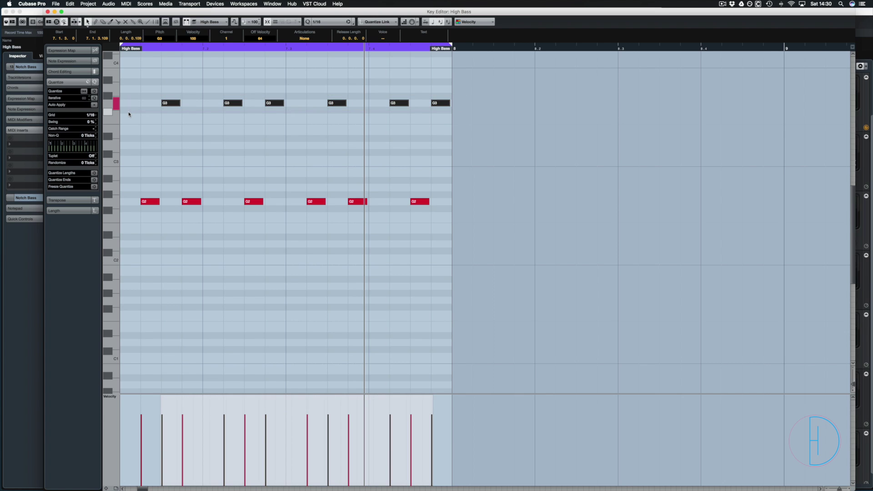
key("shift+Down")
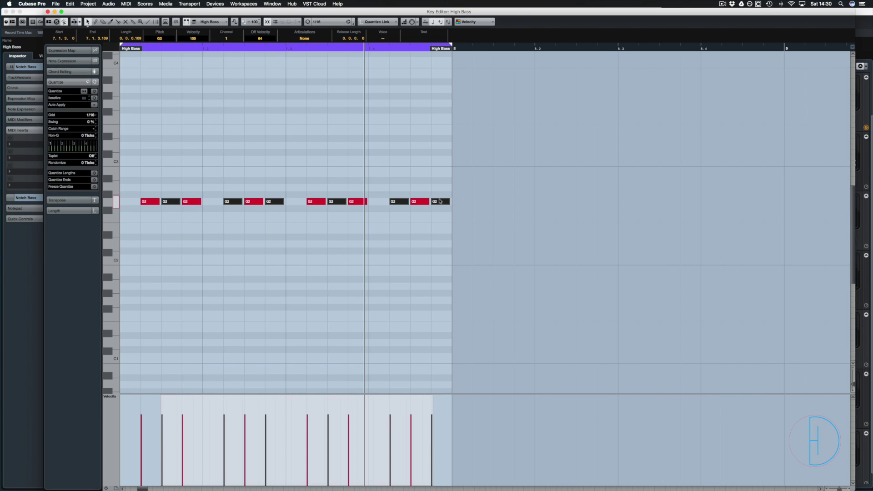
Step: Transpose the alternate notes selected in the High Bass part up one octave to G3 and close its note editor
key("shift+Up")
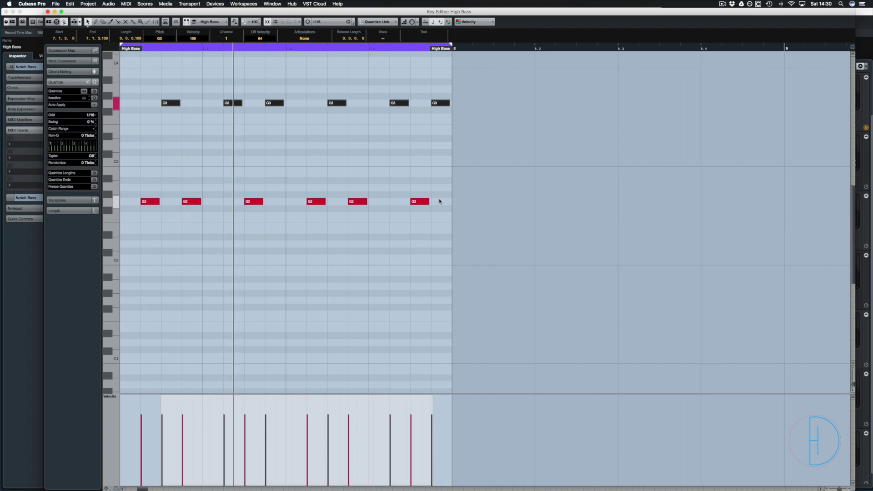
key("Return")
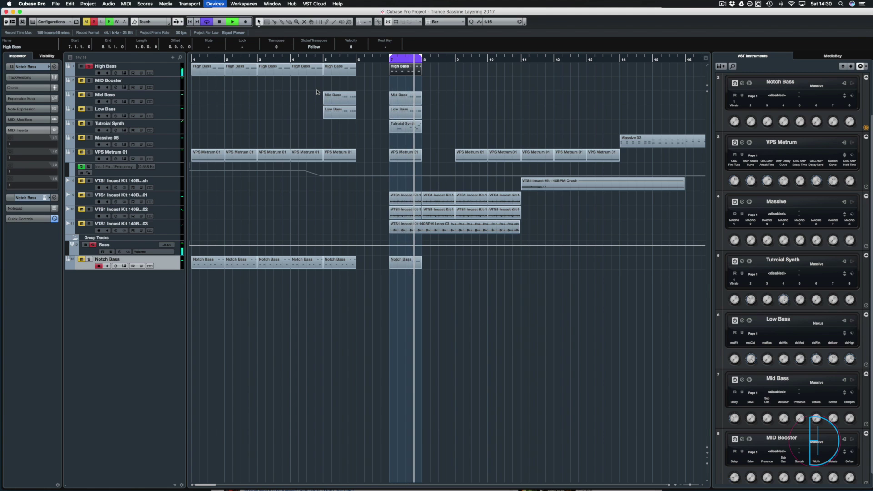
Step: Add a high shelf boost of about 3 dB in High Bass's FabFilter Pro-Q 2 insert and replay the soloed track
key("F3")
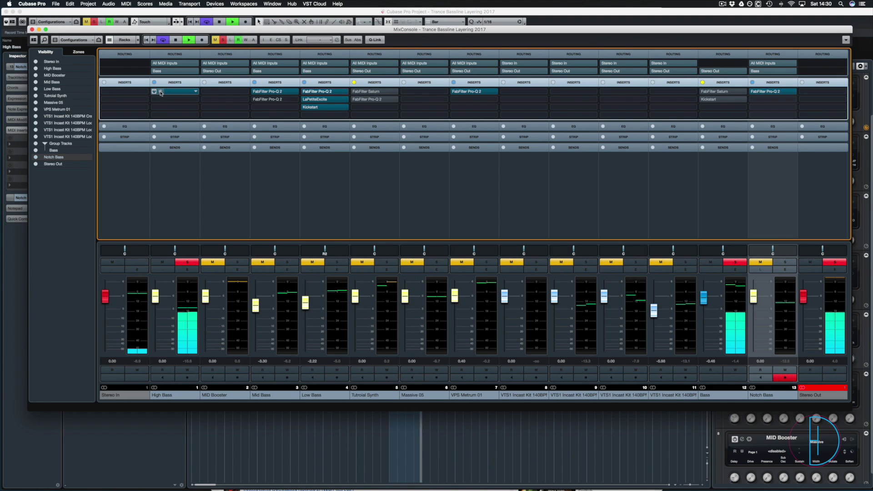
left_click(160, 92)
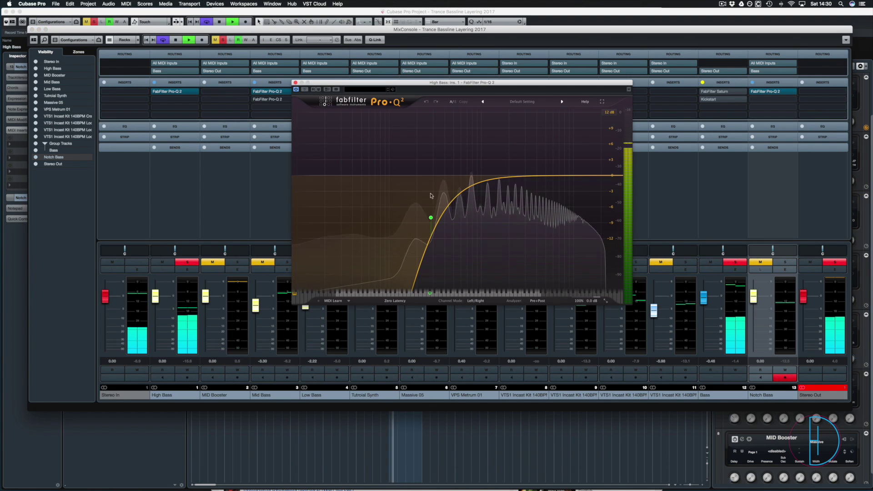
left_click_drag(535, 175, 535, 166)
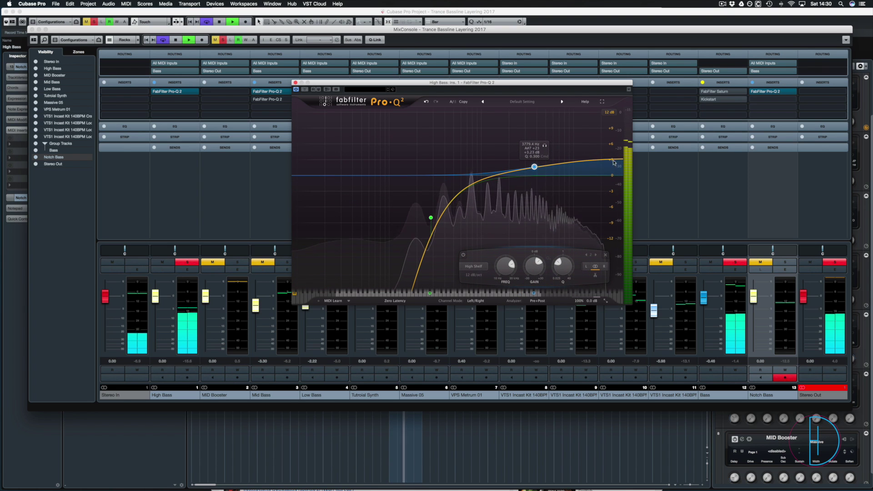
left_click(295, 83)
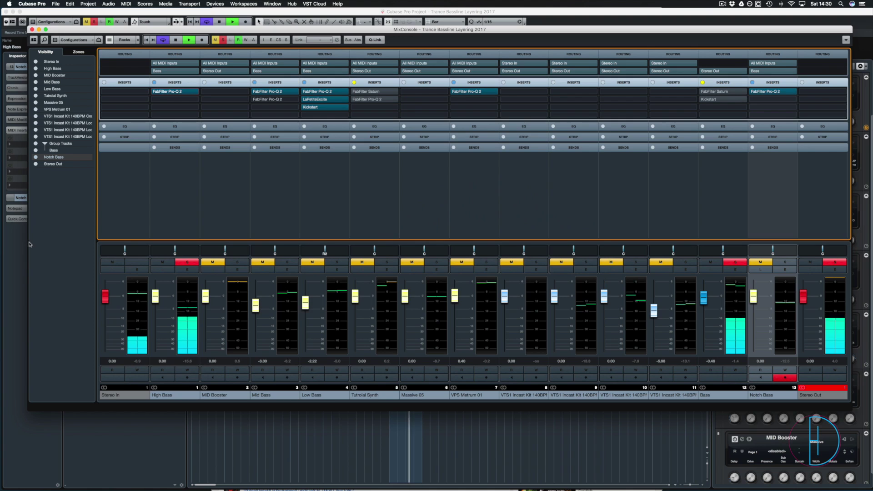
key("space")
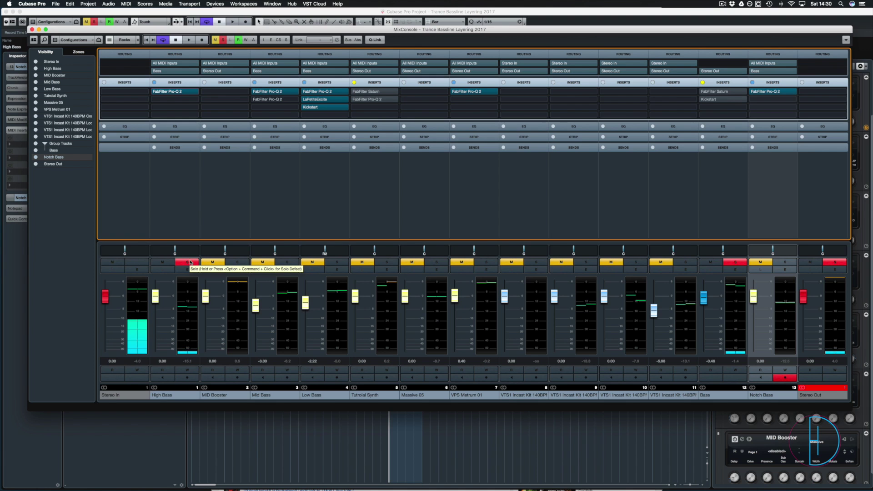
key("space")
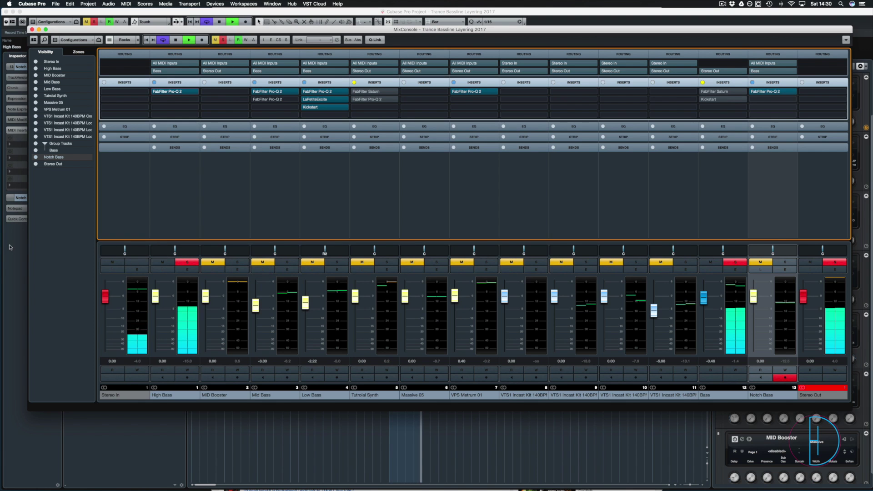
key("F3")
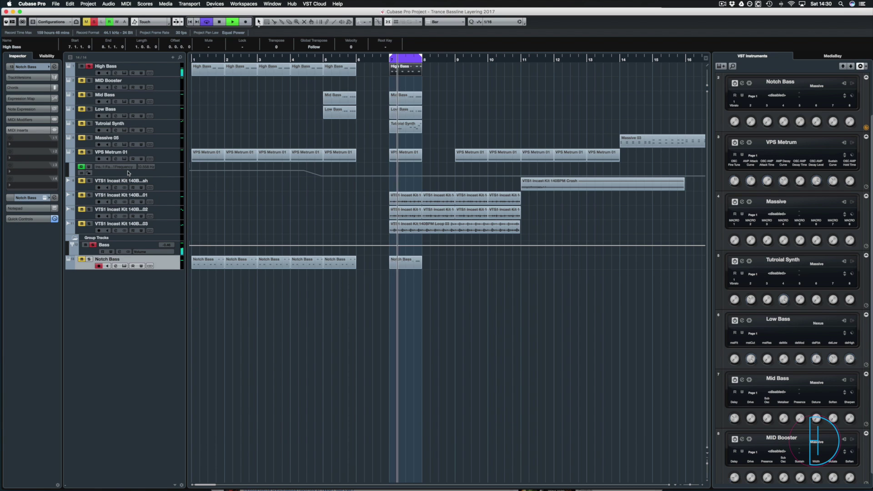
Step: Add the Low Bass, Mid Bass and VPS Metrum 01 tracks to the solo and play the loop
left_click(89, 109)
left_click(89, 96)
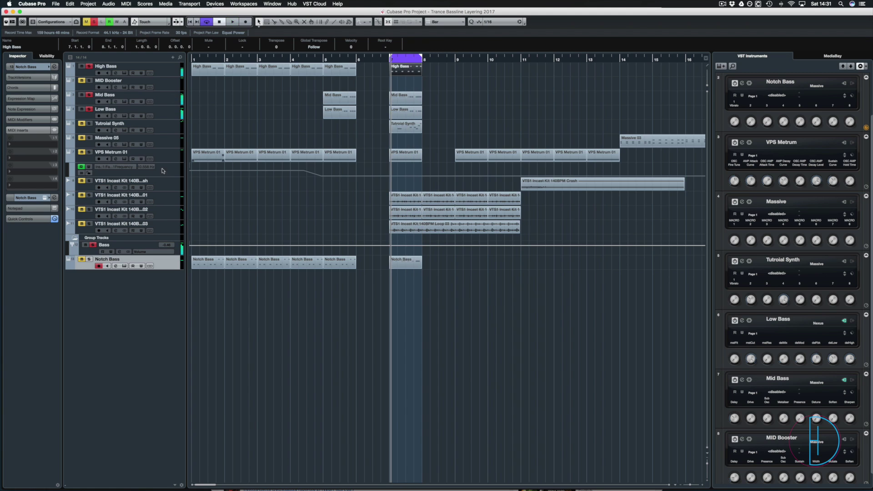
left_click(90, 153)
key("space")
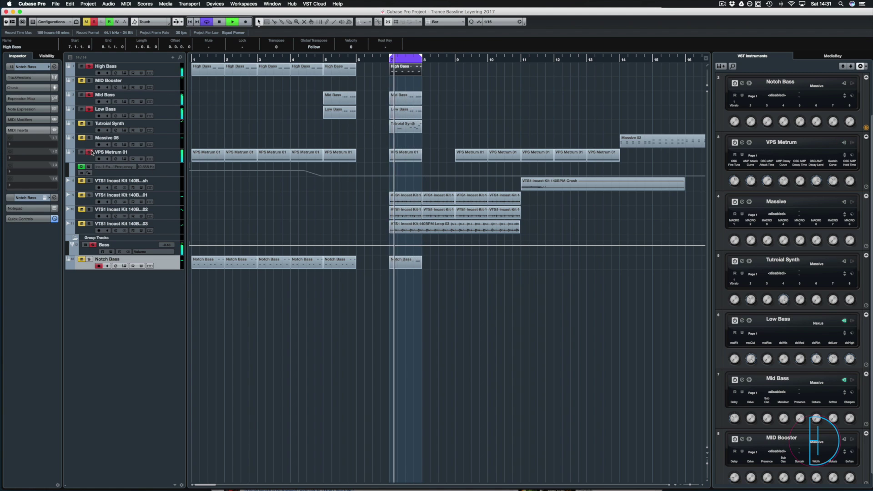
key("space")
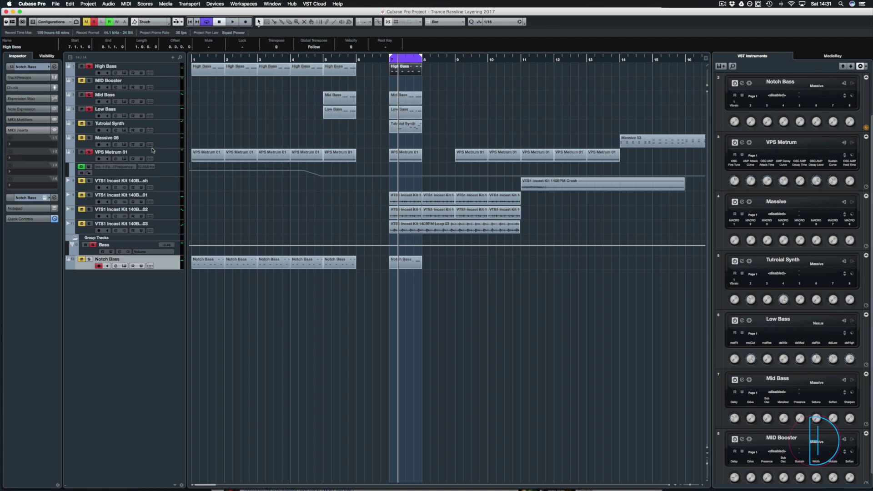
Step: Copy the bar 7 Mid Bass part onto the soloed MID Booster track and name the copy MID Booster
left_click(172, 83)
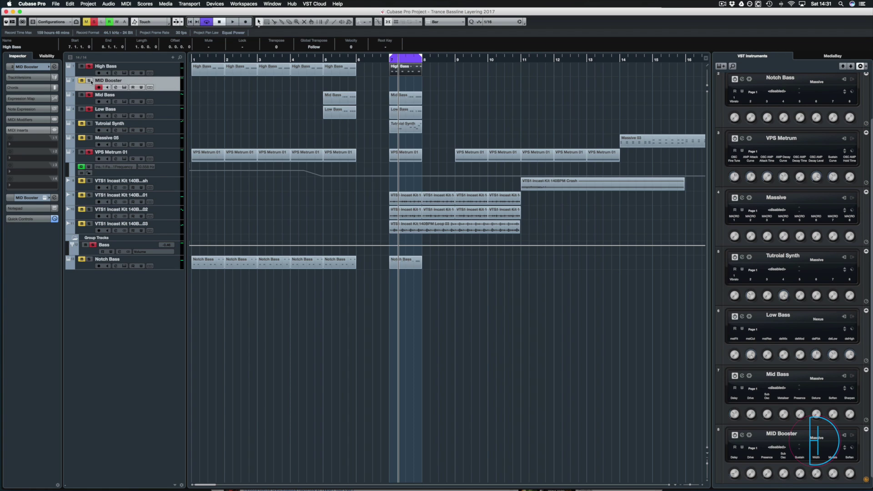
left_click(399, 95)
left_click_drag(399, 86, 401, 85)
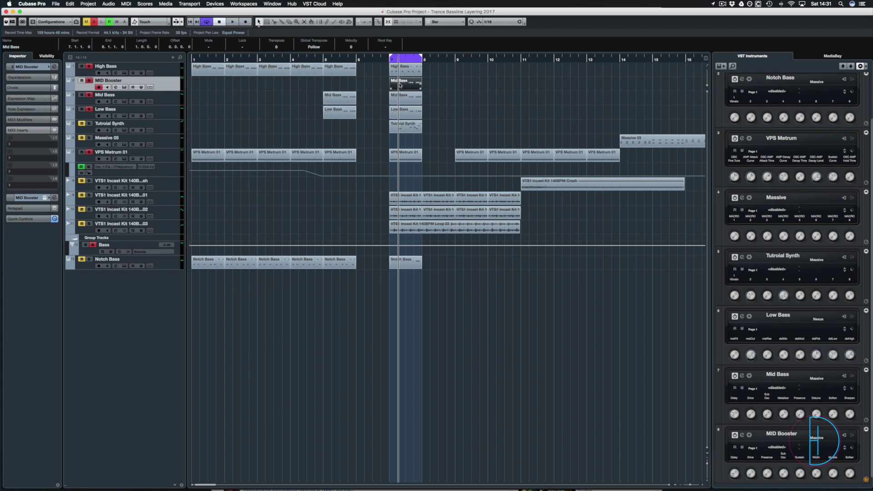
double_click(132, 83)
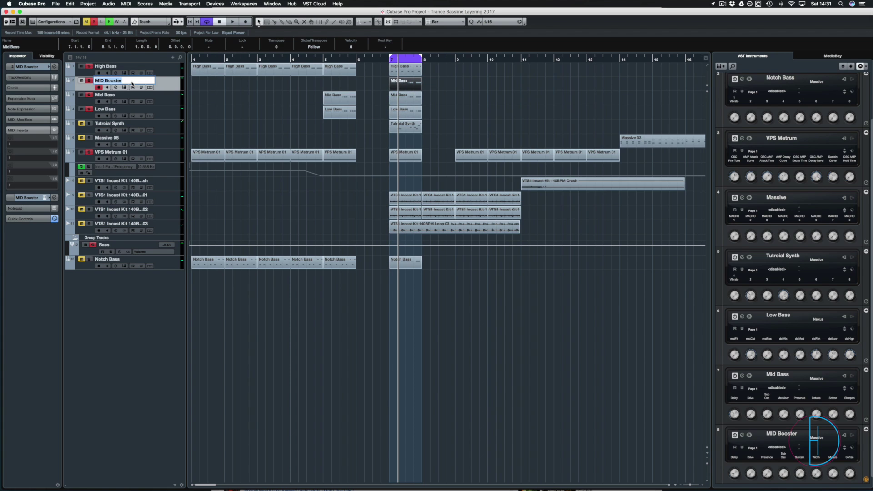
key("Return")
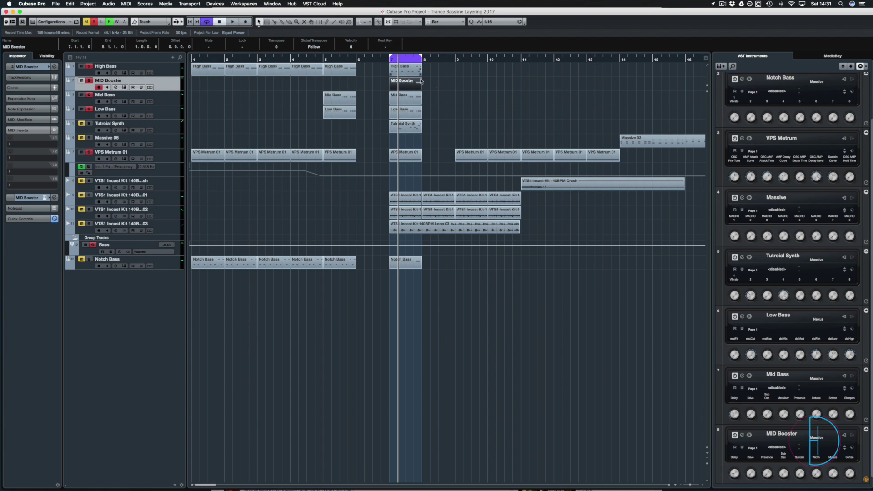
Step: Examine the notes of the MID Booster part and play it with only VPS Metrum 01 soloed alongside
left_click(438, 87)
left_click(413, 81)
double_click(413, 81)
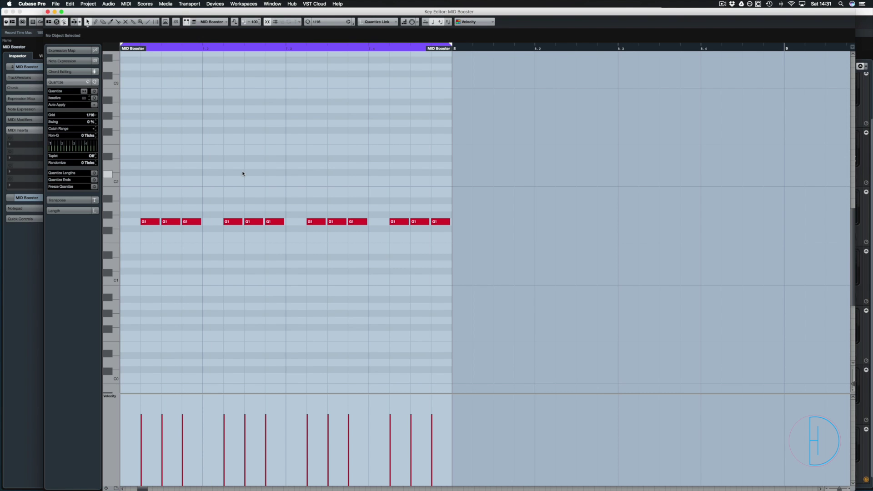
key("Escape")
key("space")
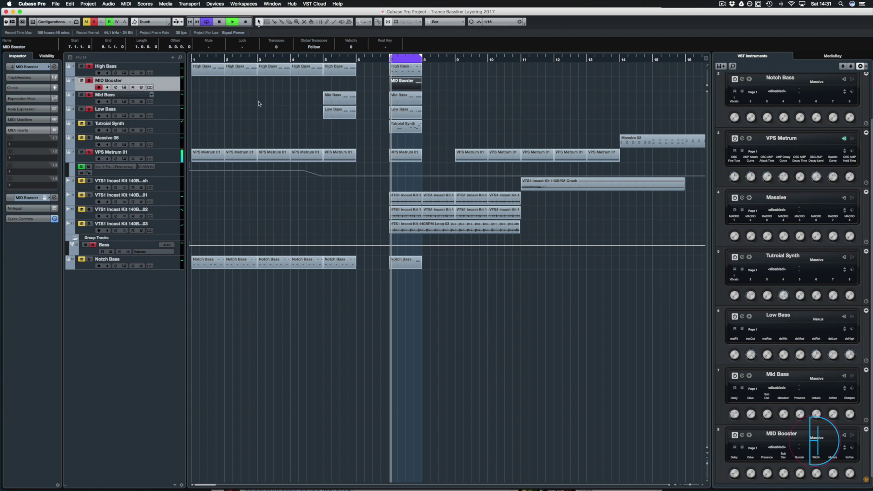
left_click(90, 67)
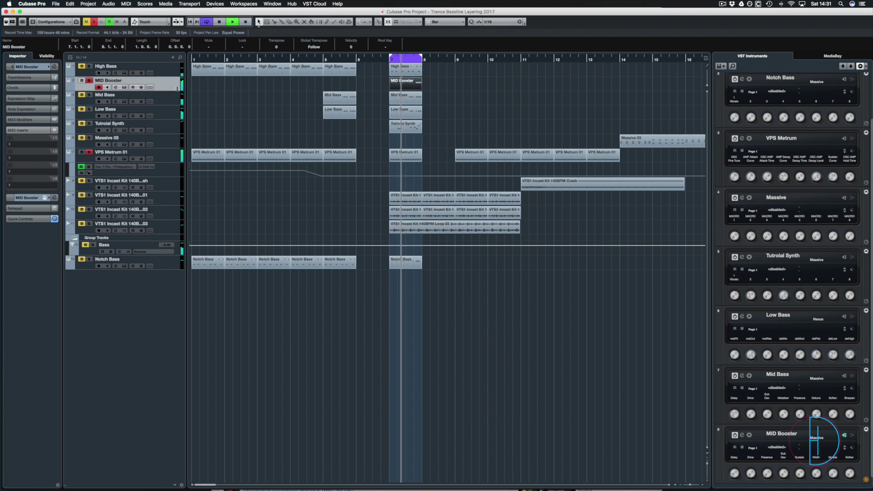
key("space")
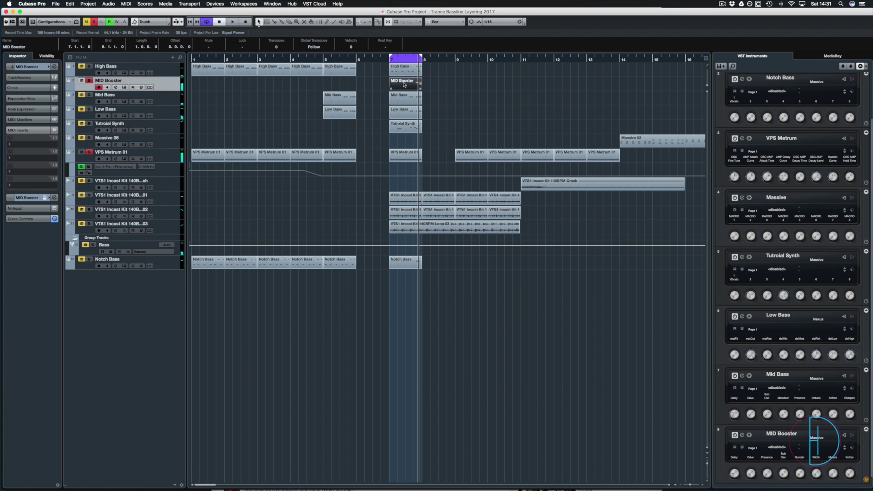
Step: Transpose all notes of the MID Booster part up one octave to G2 and replay the loop
double_click(404, 84)
key("super+a")
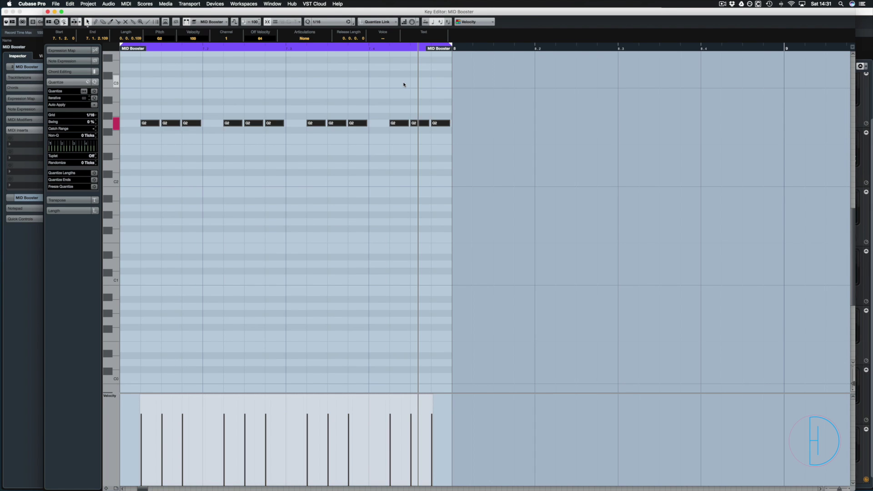
key("Return")
key("space")
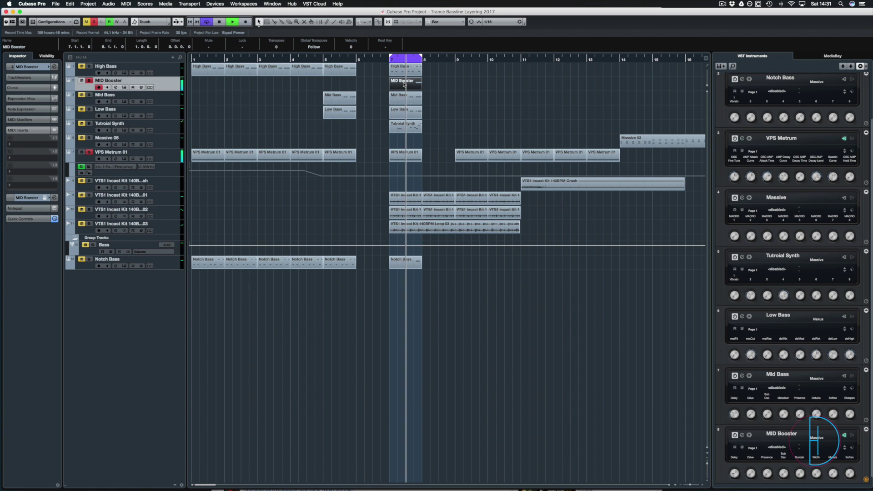
Step: In the MID Booster part, move the first note to the bar start and beat 2's middle note one sixteenth later
double_click(404, 84)
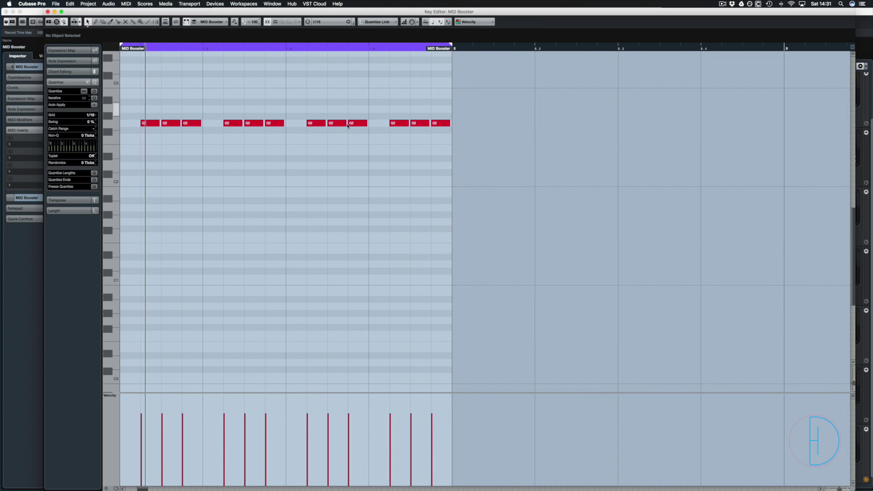
left_click(151, 125)
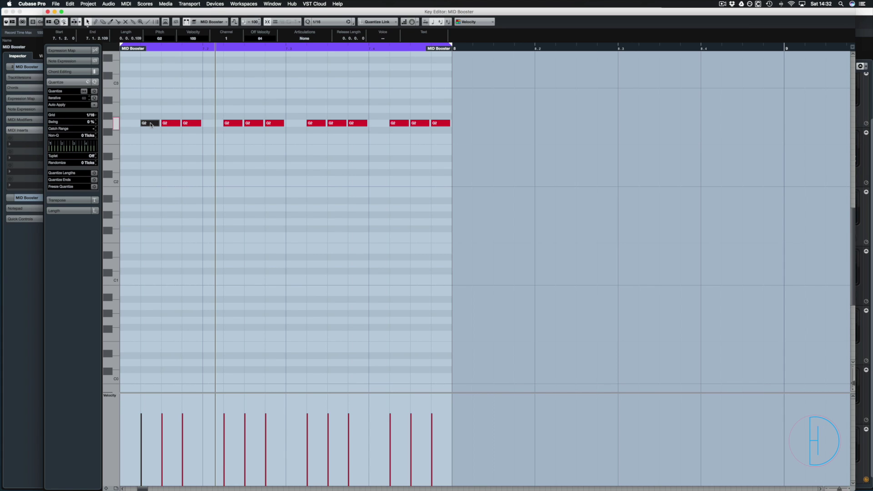
key("ctrl+Left")
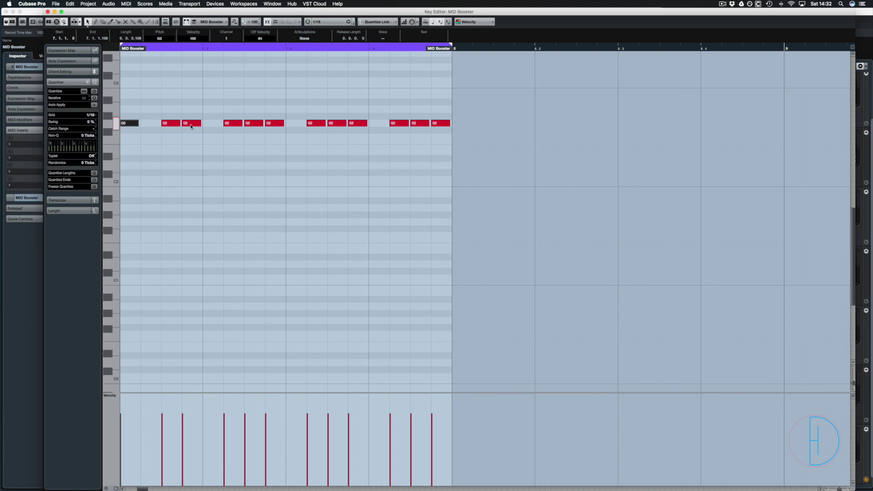
left_click(255, 124)
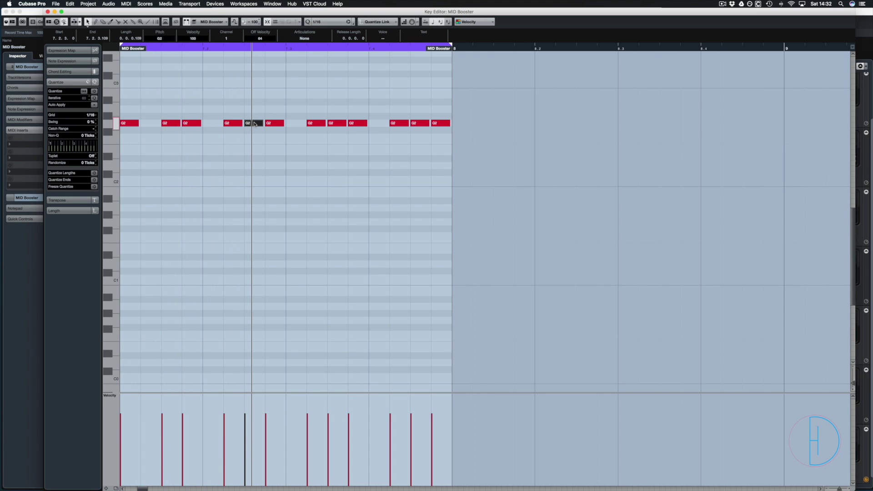
key("ctrl+Right")
key("space")
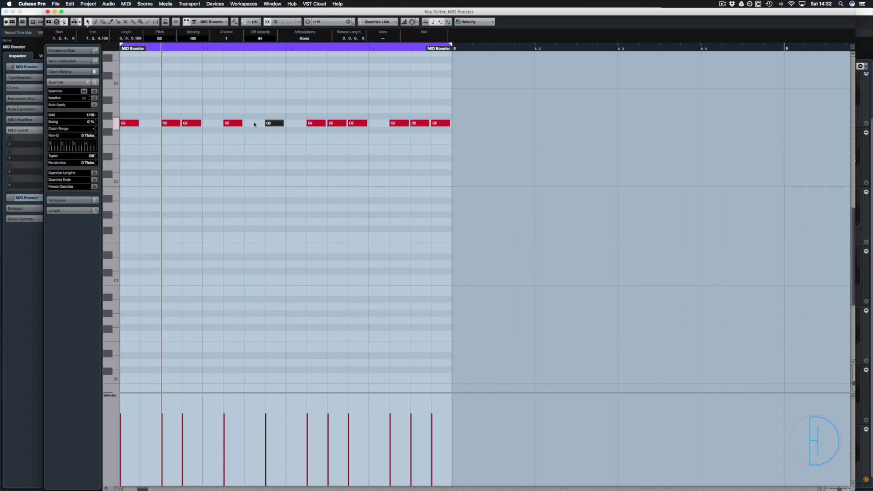
Step: Delete the last notes of beats 3 and 4 in the MID Booster part and move beat 4's first note onto the beat
left_click(328, 114)
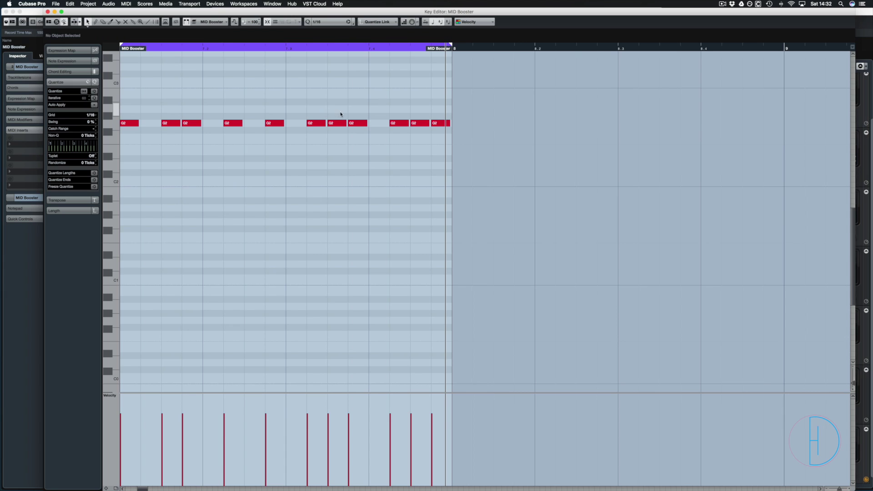
left_click(355, 123)
key("Delete")
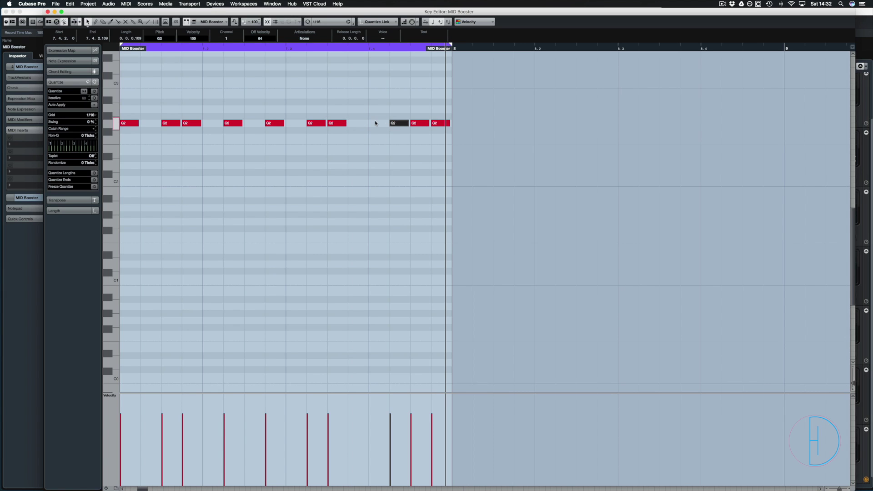
key("ctrl+Left")
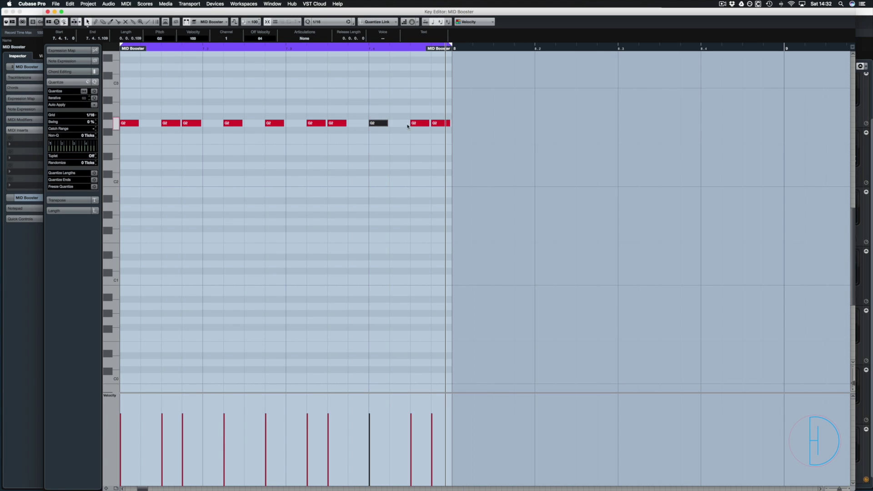
left_click(442, 123)
key("Delete")
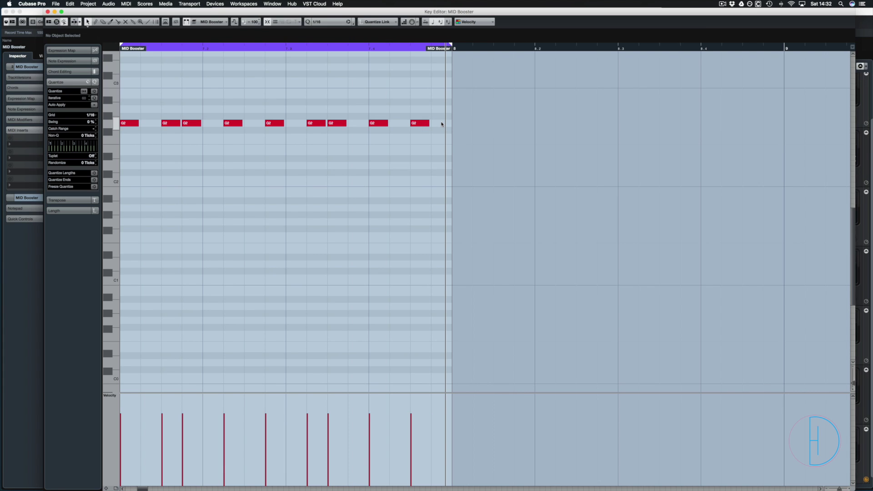
Step: Play the MID Booster pattern, copy its last G2 note one sixteenth earlier to 7.4.2, and close the note editor
key("space")
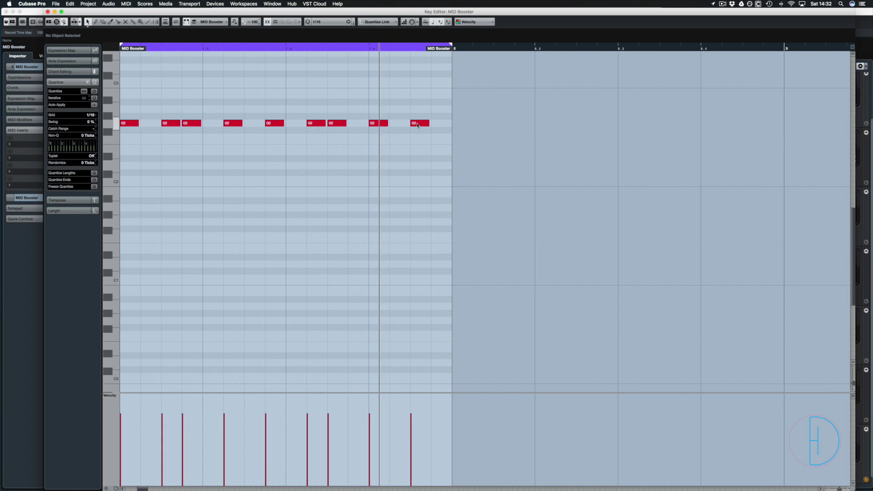
left_click_drag(418, 124, 400, 126)
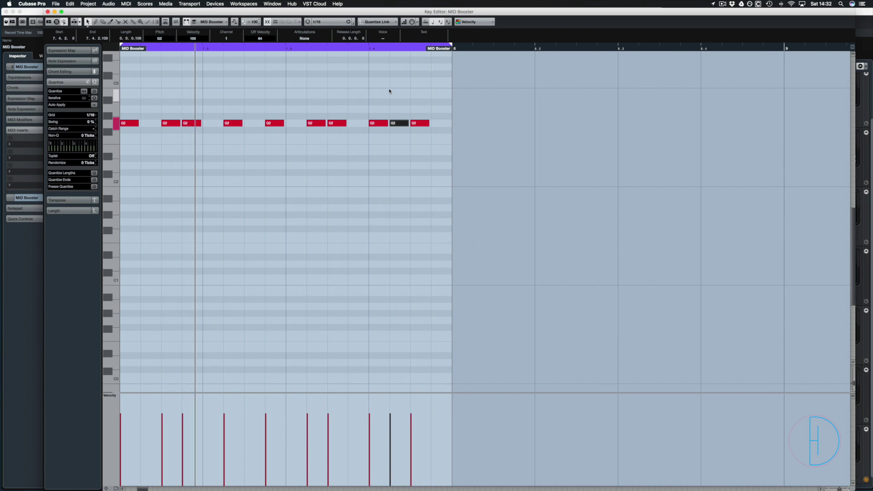
key("Return")
Step: Add Mid Bass and Low Bass to the solo with MID Booster and VPS Metrum 01 and restart playback
key("space")
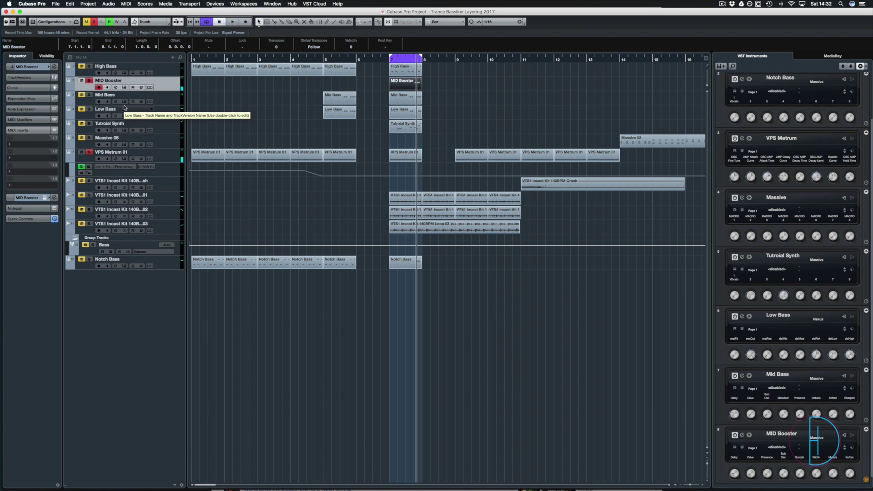
left_click(89, 96)
key("space")
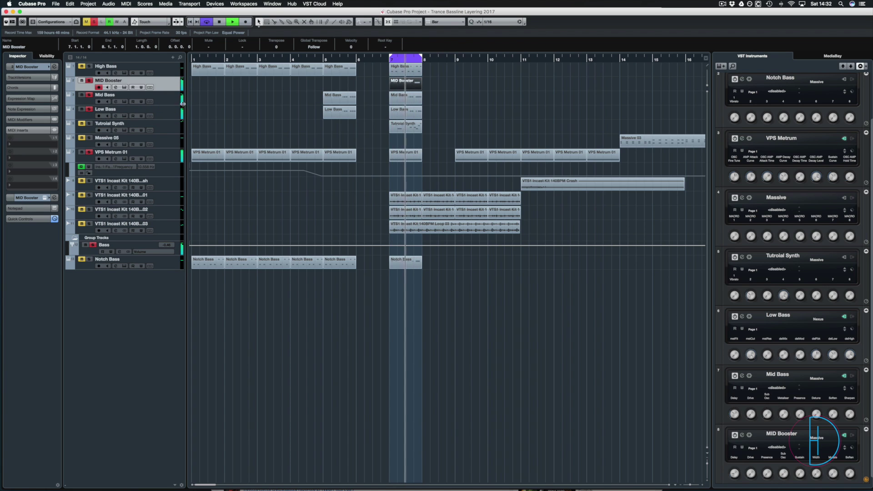
Step: Examine the MID Booster part's note pattern in the note editor during playback and close the editor
double_click(406, 84)
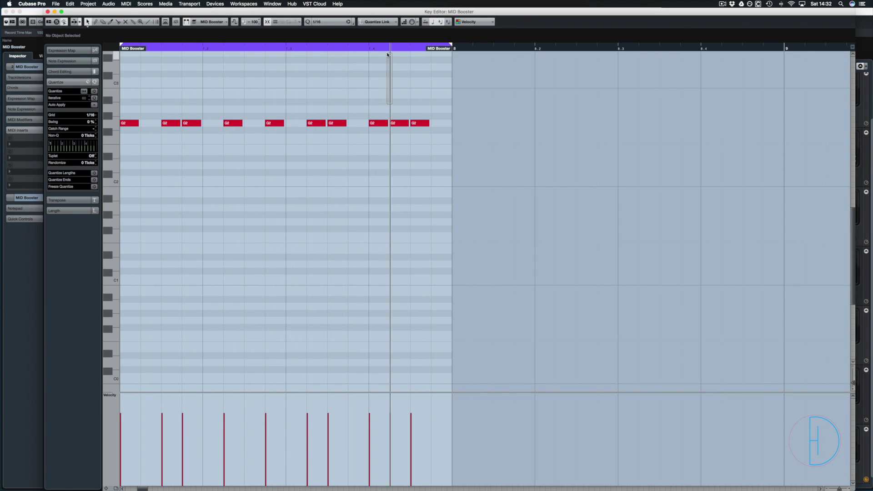
scroll(389, 109, "up", 3)
scroll(373, 107, "up", 2)
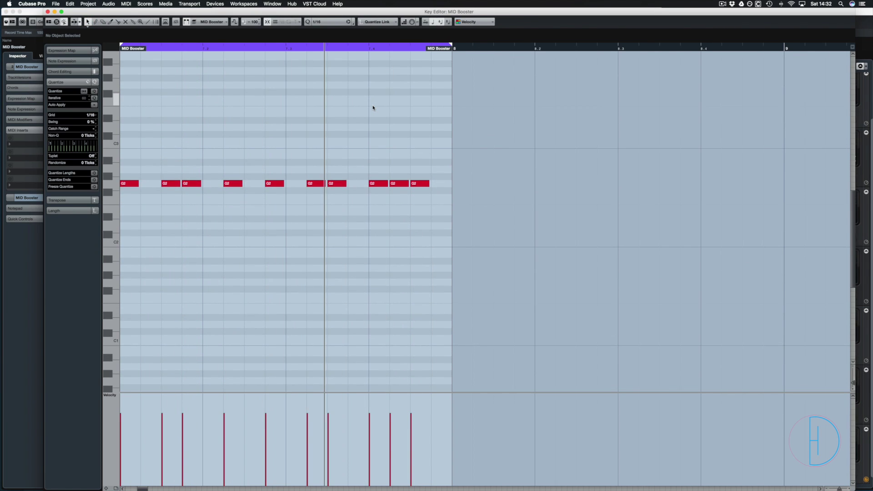
key("Return")
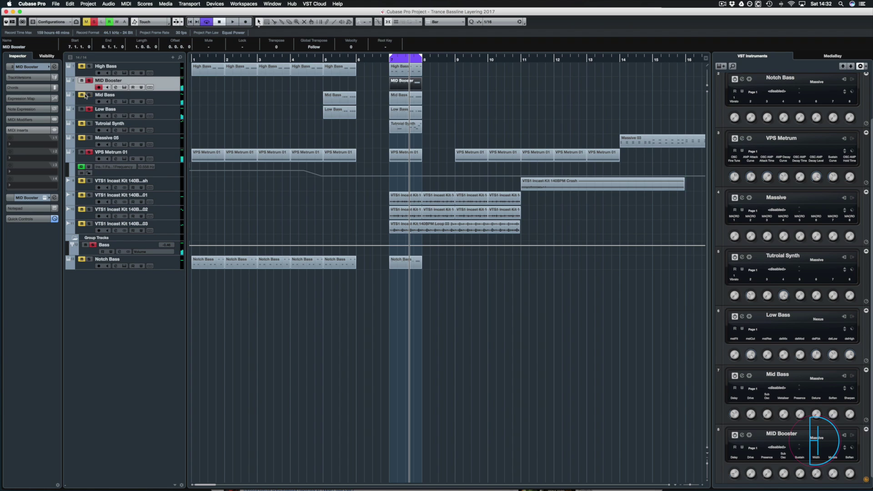
Step: Remove Mid Bass and Low Bass from the solo, stop playback and save the project
left_click(269, 109)
key("space")
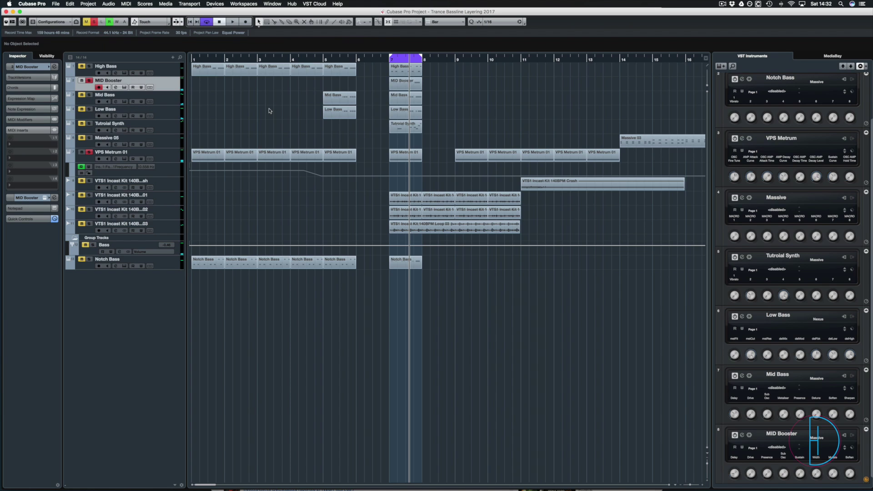
key("super+s")
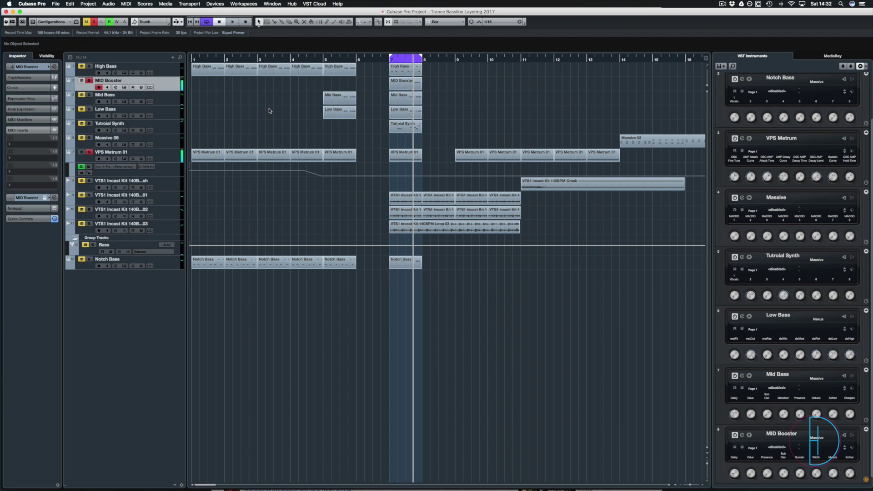
Step: Add the Chorus modulation effect to the MID Booster channel's first insert slot in the mixer and stop playback
key("F3")
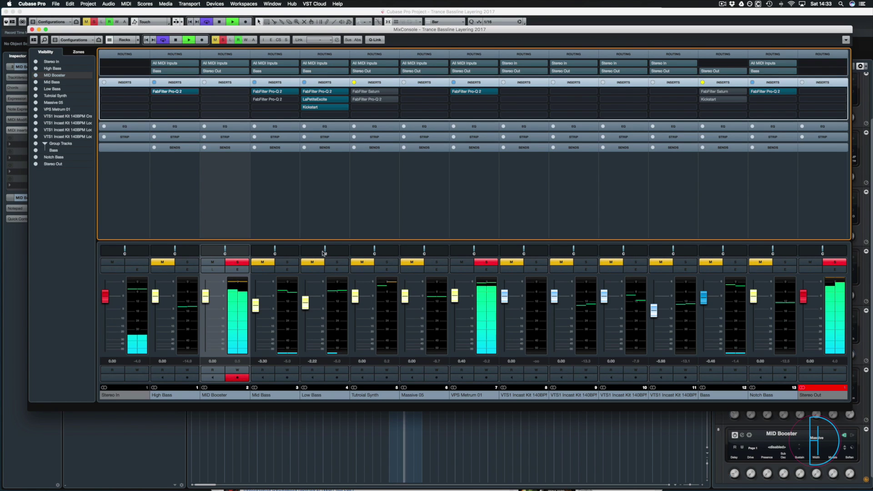
left_click(230, 92)
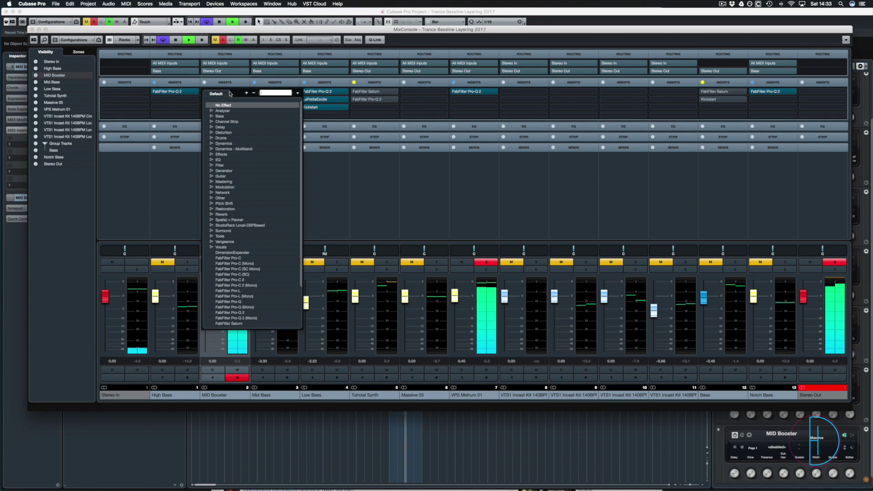
left_click(212, 187)
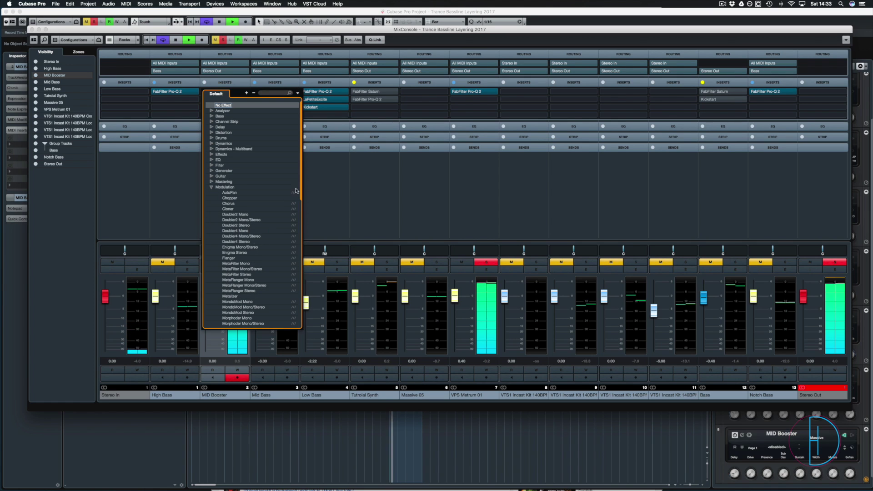
left_click_drag(302, 185, 300, 237)
scroll(228, 157, "up", 5)
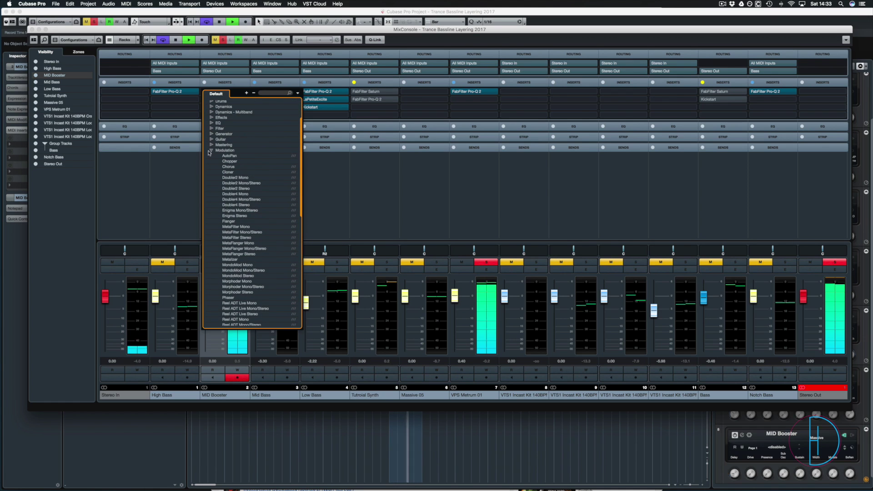
left_click(229, 166)
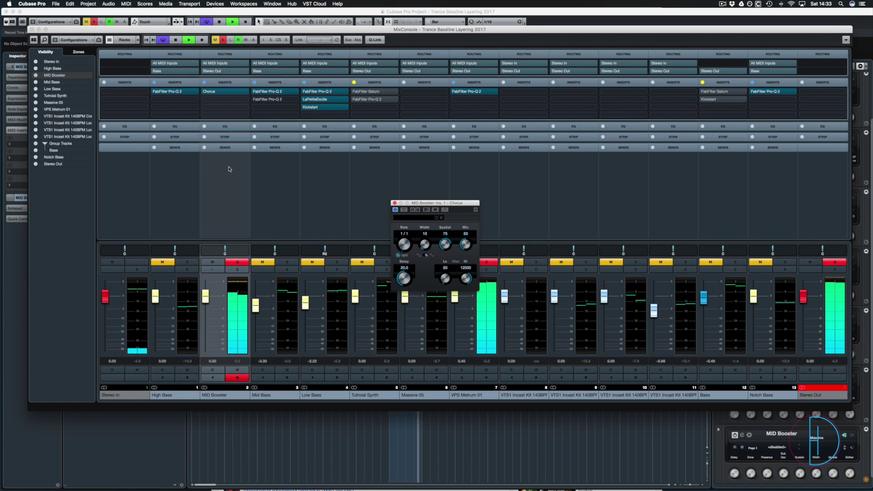
key("space")
left_click_drag(442, 204, 309, 105)
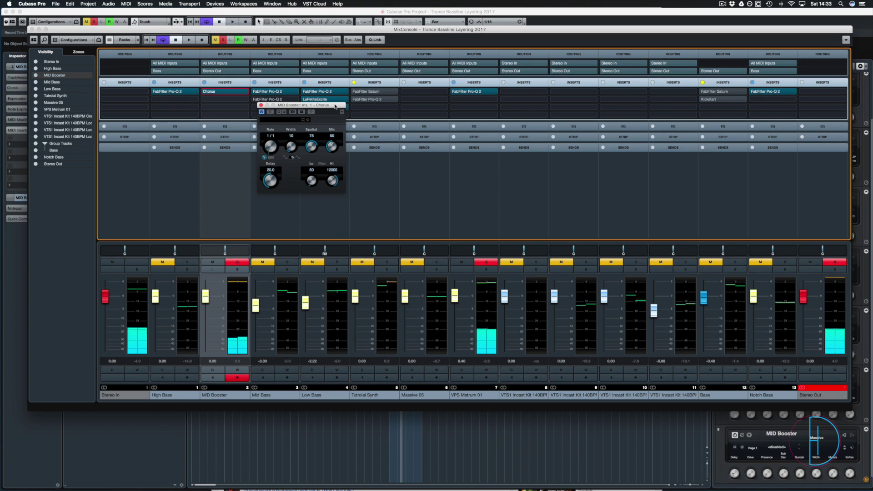
Step: Turn off the Chorus tempo sync and set rate 1.02, width 23, spatial 17, mix 23, delay 12.4 and low filter 10
left_click(264, 158)
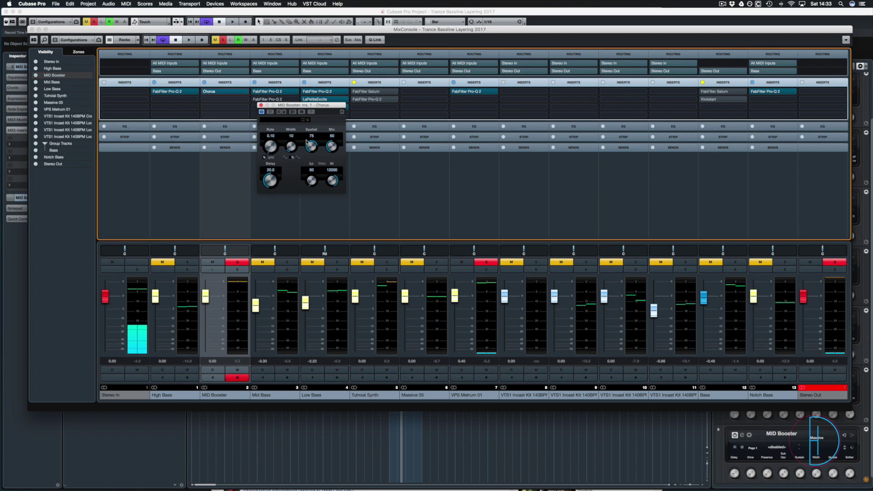
key("space")
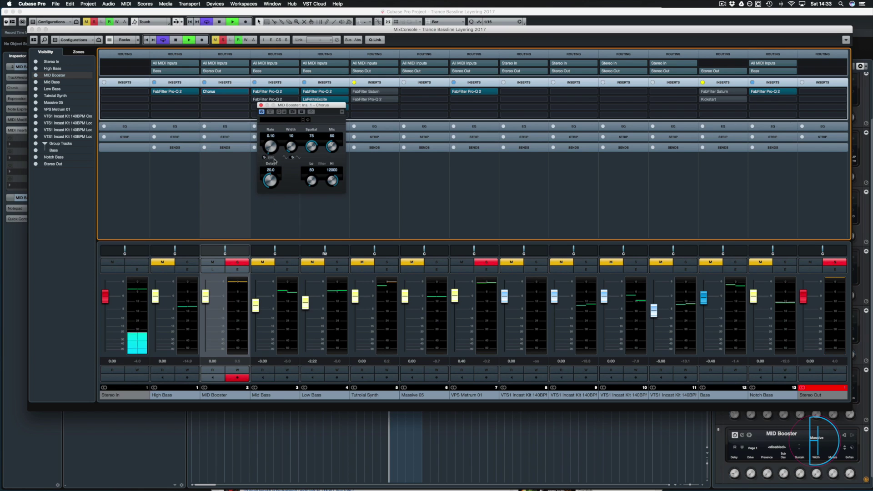
left_click_drag(271, 141, 271, 135)
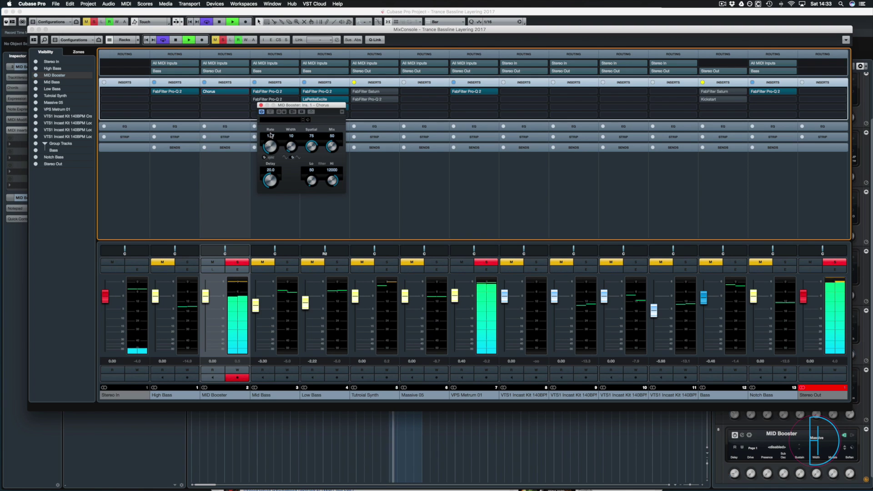
left_click_drag(270, 100, 270, 95)
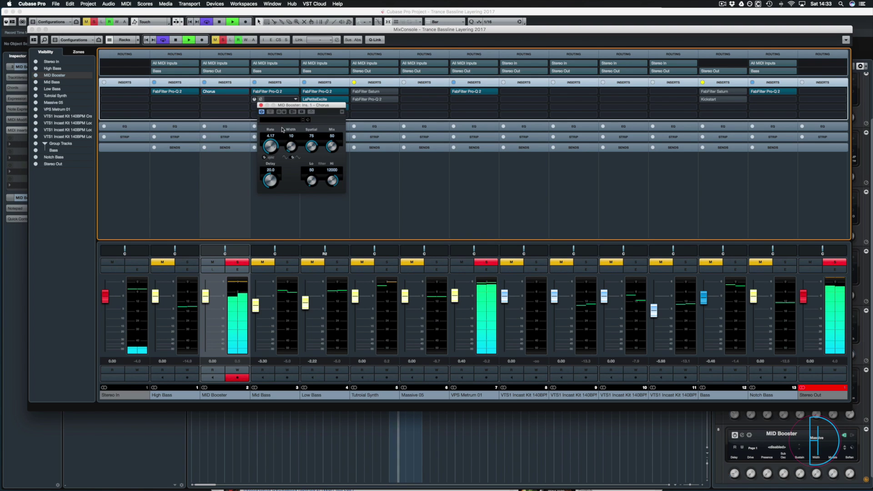
left_click_drag(291, 155, 312, 160)
left_click_drag(304, 202, 268, 158)
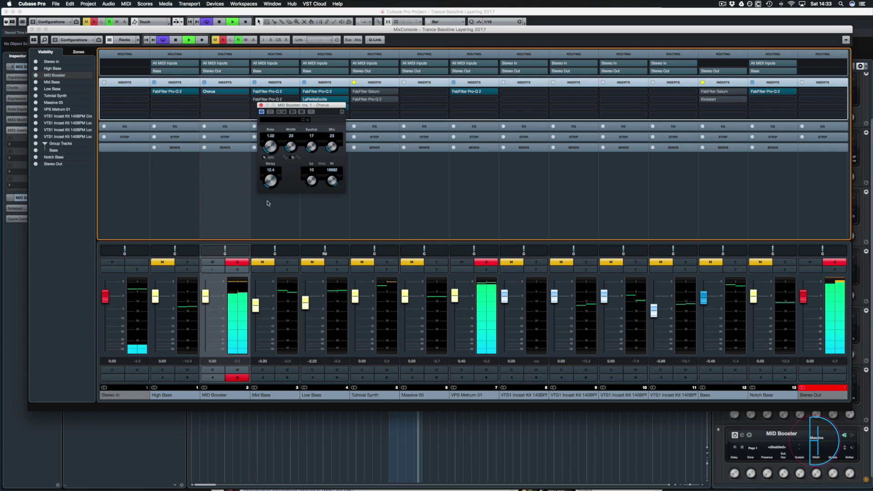
Step: Set the Chorus delay to 23.4 and its mix to 11, replay the loop and close the effect
scroll(271, 175, "down", 3)
scroll(272, 182, "up", 10)
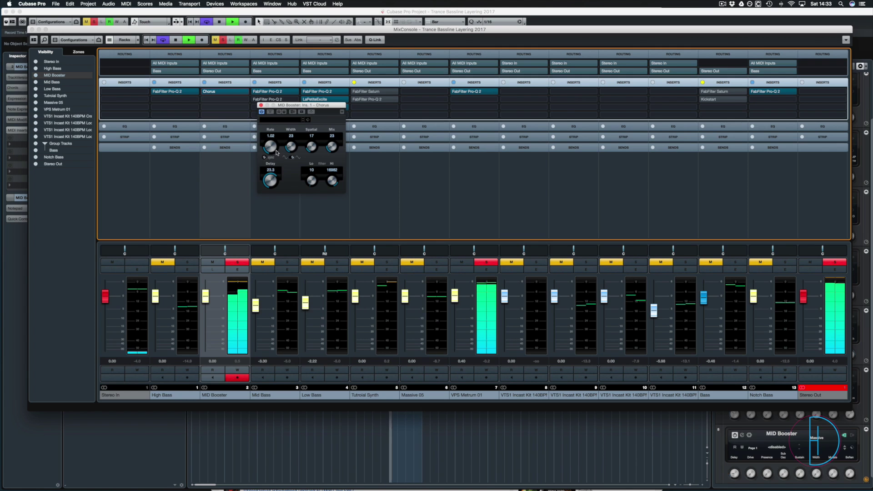
scroll(330, 148, "down", 5)
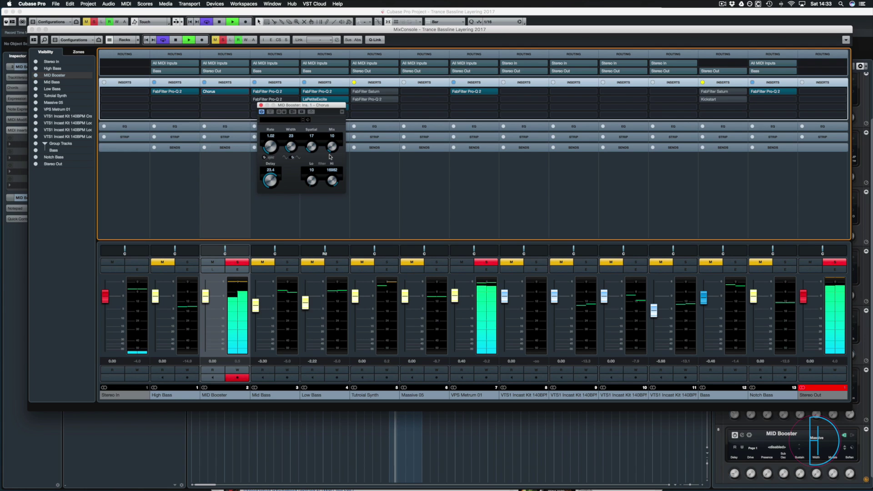
key("space")
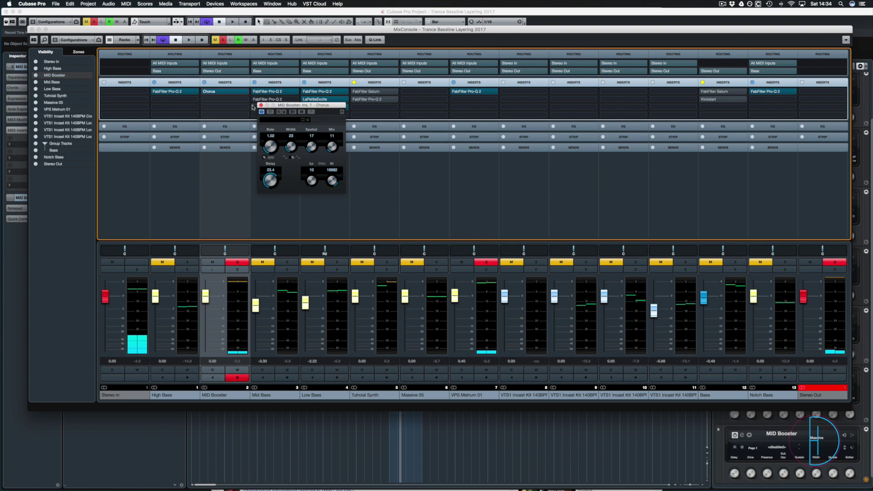
key("space")
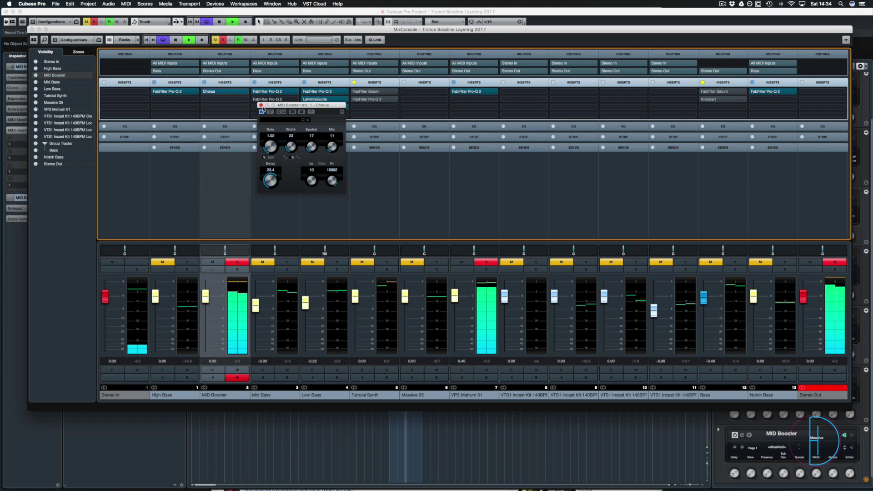
left_click(260, 105)
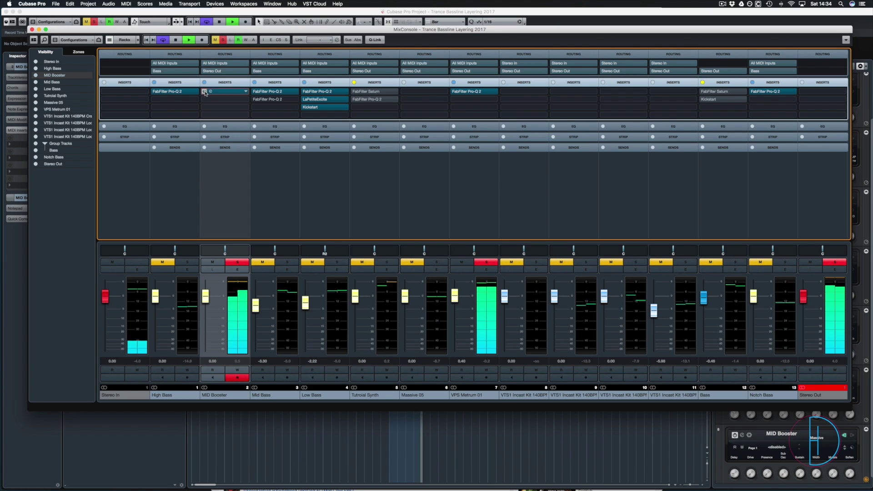
Step: Reopen the MID Booster Chorus, lower its mix further, check it in playback and close the effect
left_click(205, 92)
key("space")
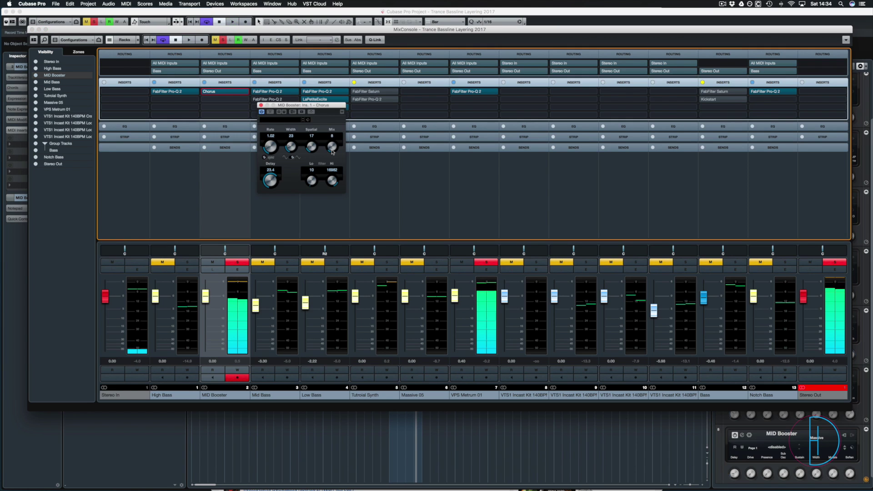
key("space")
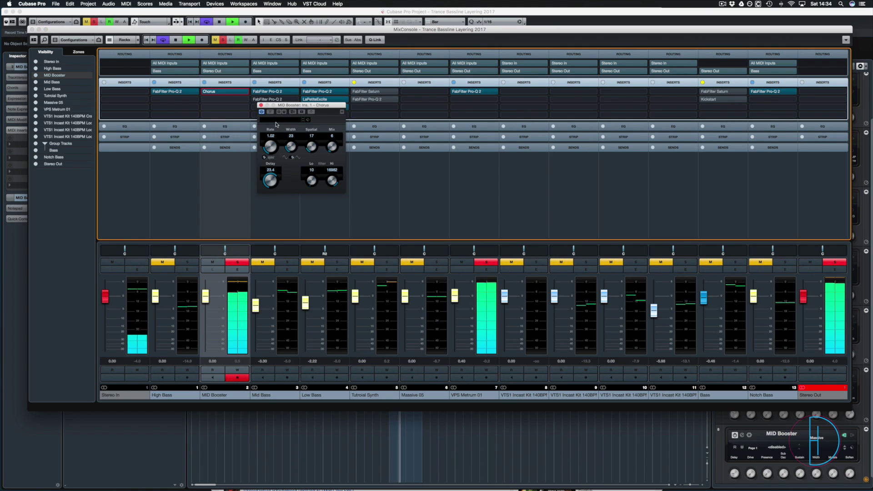
left_click(260, 105)
key("space")
Step: Add SausageFattener to the MID Booster channel's second insert slot and start playback
left_click(218, 99)
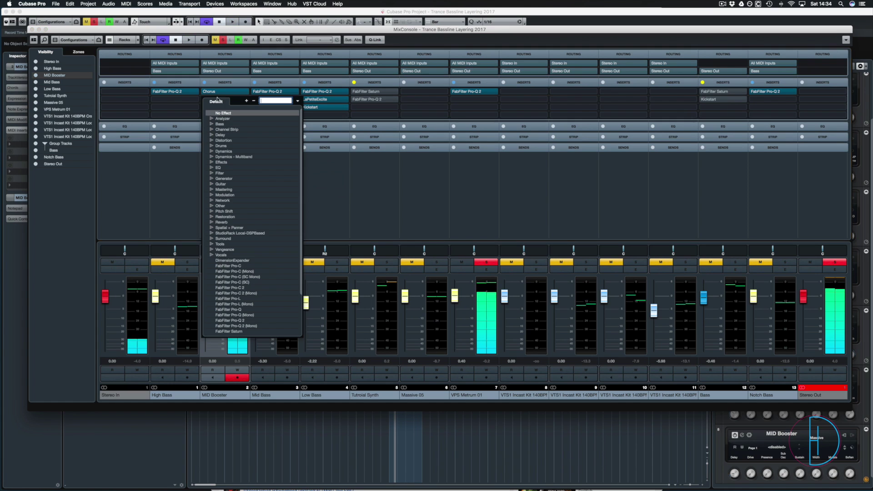
scroll(250, 247, "down", 3)
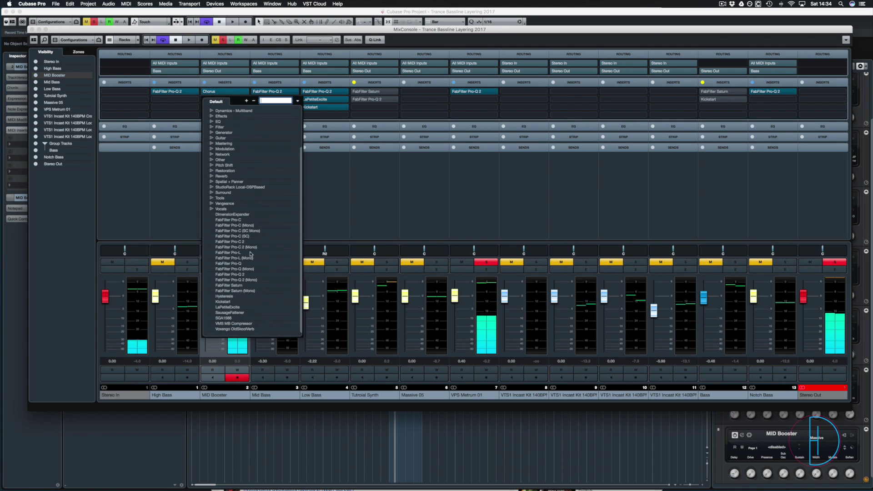
left_click(229, 313)
key("space")
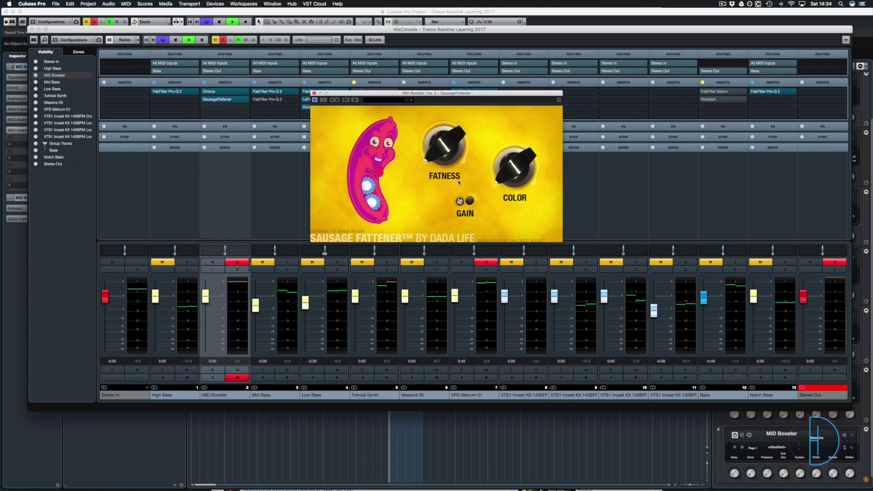
Step: Set SausageFattener's fatness to about 12% and color to about 42%, lower its gain, and compare with bypass before closing it
left_click_drag(442, 146, 437, 144)
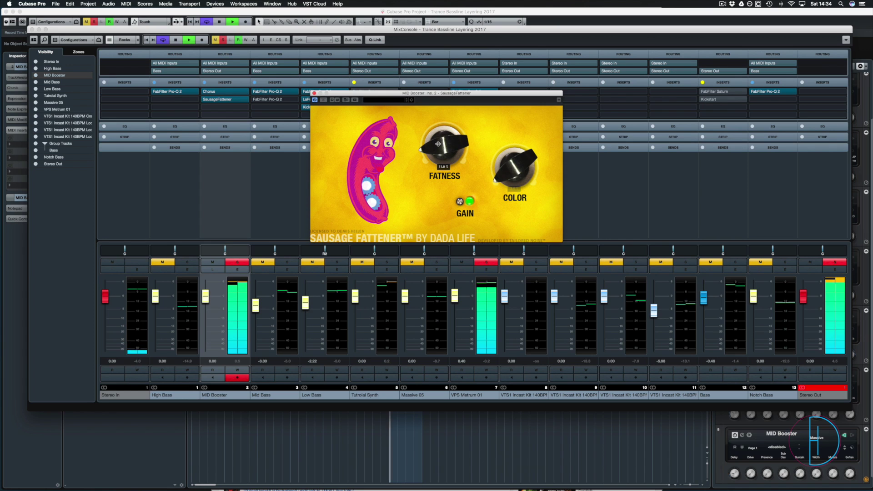
left_click_drag(514, 165, 465, 197)
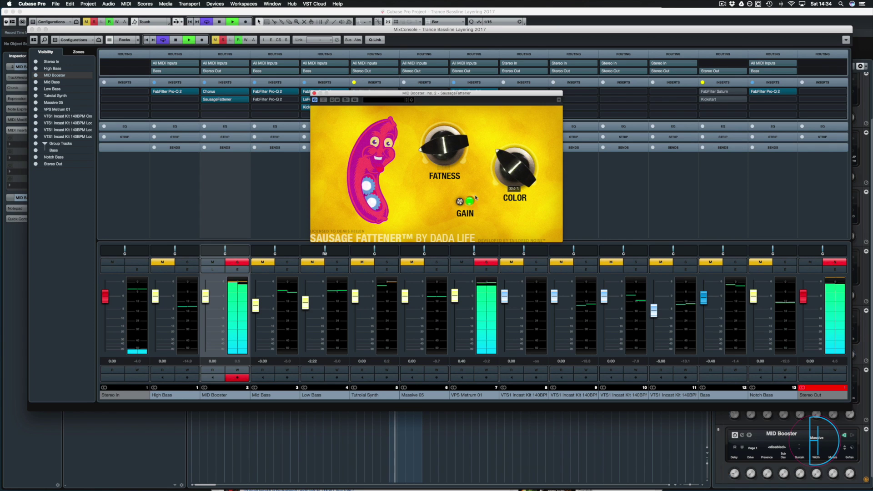
left_click_drag(515, 165, 515, 149)
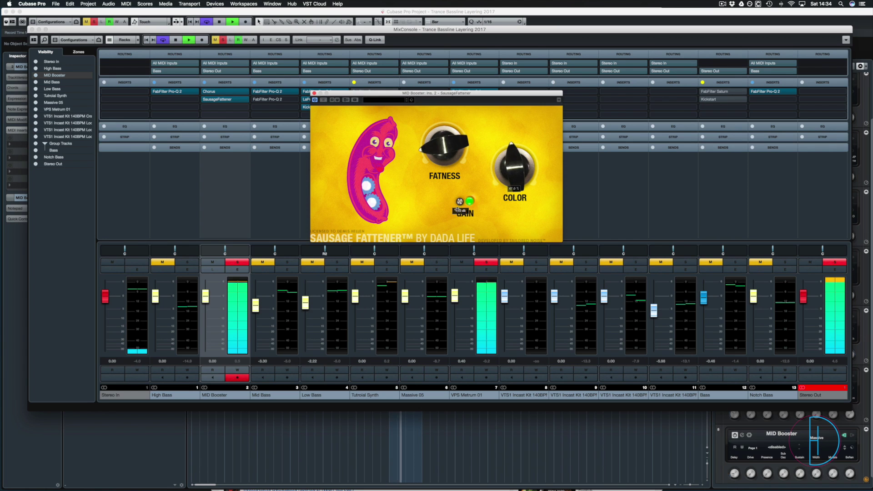
left_click_drag(459, 202, 457, 214)
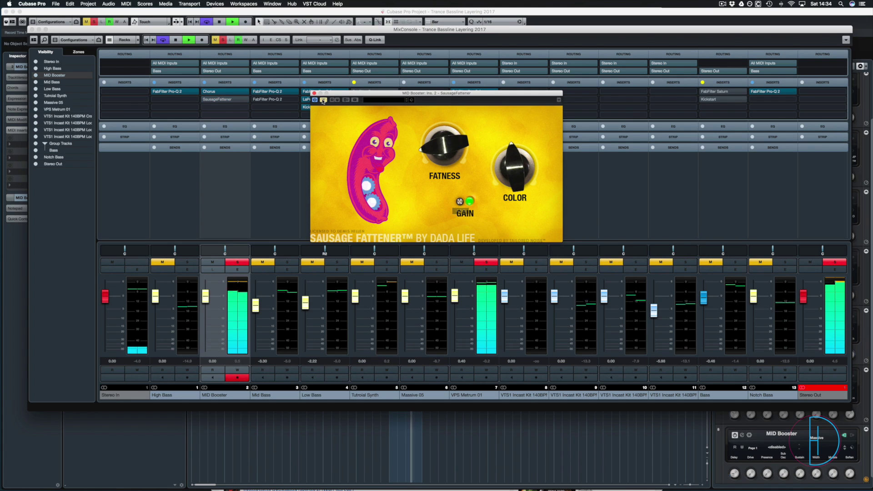
key("space")
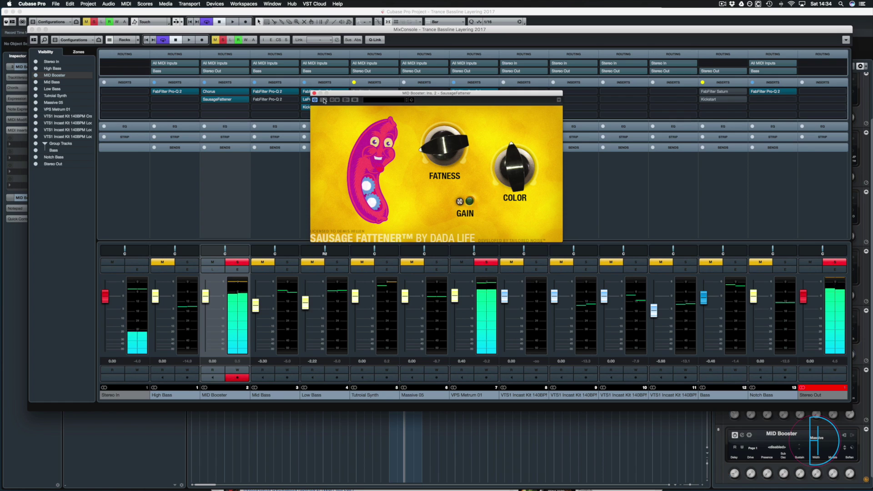
left_click(313, 93)
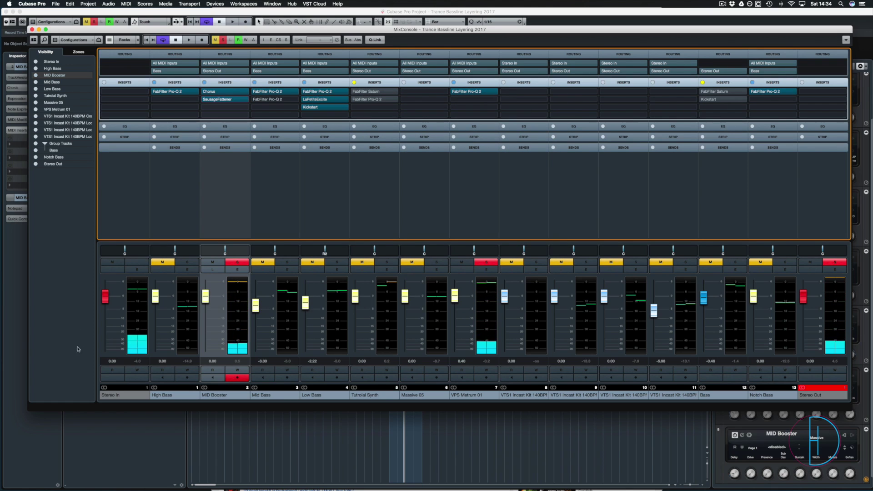
Step: Play the kick without MID Booster, solo MID Booster with High Bass, Mid Bass and Low Bass, and return to the mixer
left_click(231, 263)
key("space")
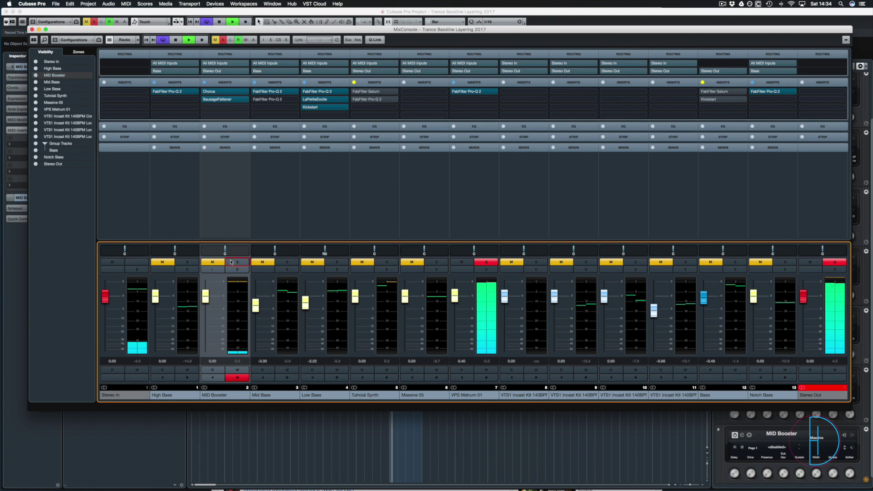
key("F3")
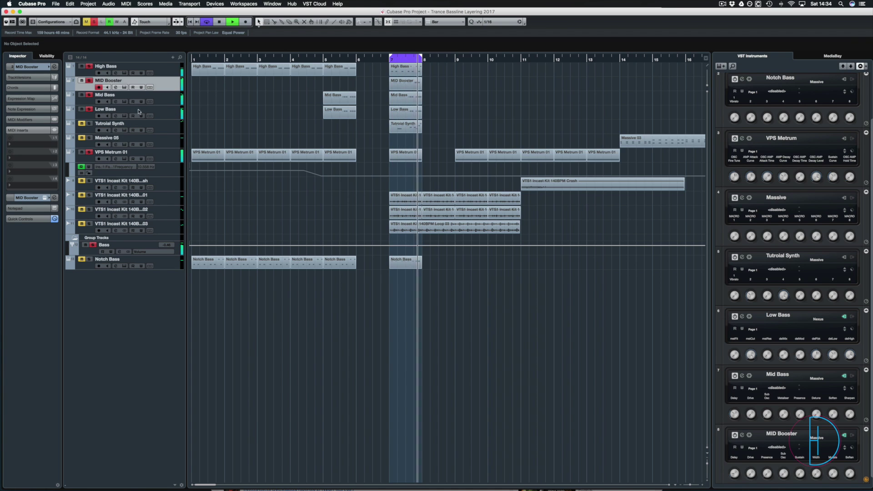
key("F3")
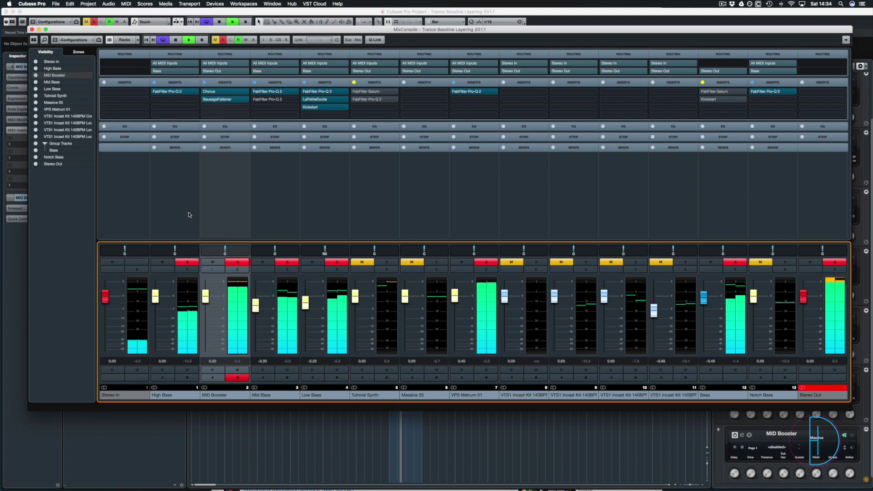
Step: Lower the MID Booster channel's volume to about -5 dB during playback and stop playback
left_click(236, 262)
left_click_drag(205, 296, 205, 305)
key("space")
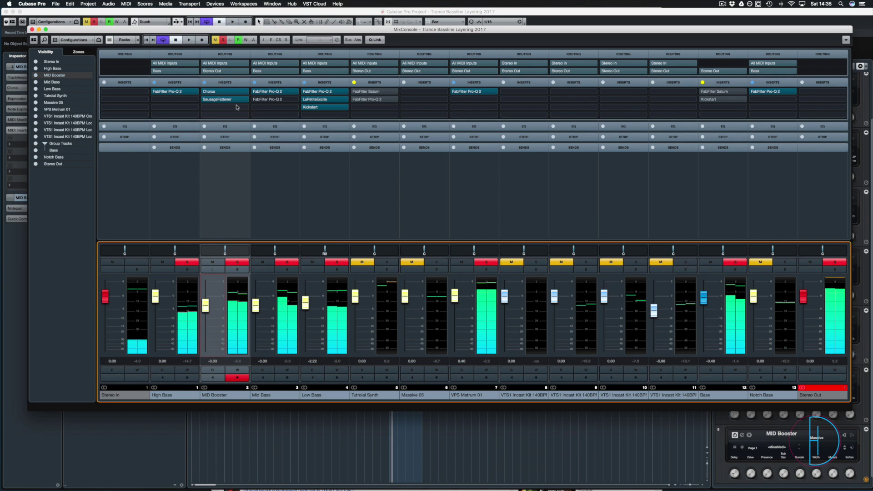
Step: Route the MID Booster channel's output to the Bass group and check it in playback
left_click(220, 72)
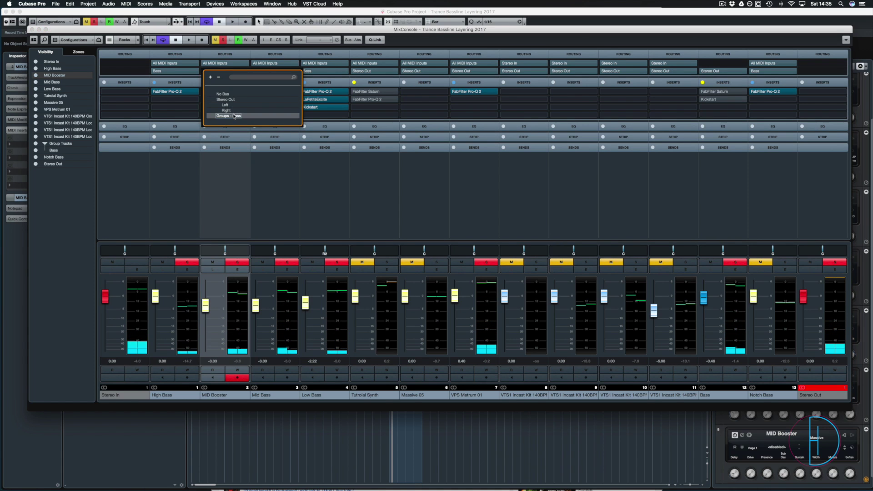
left_click(234, 116)
key("space")
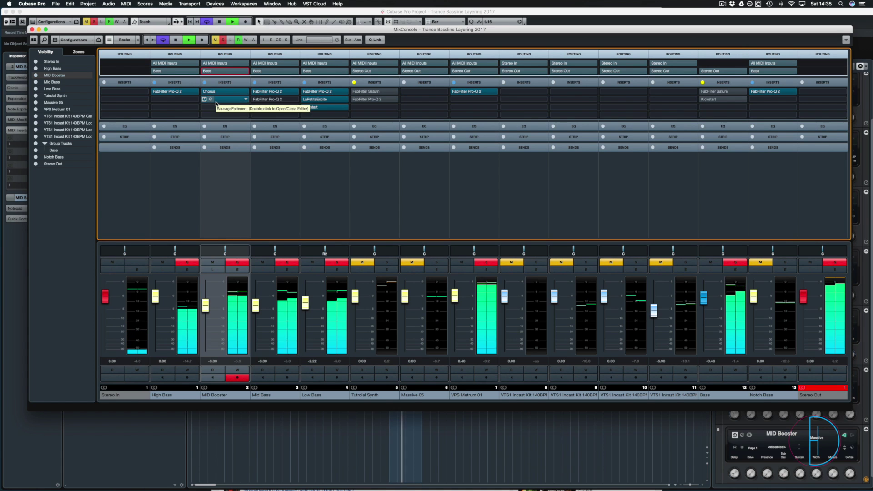
key("space")
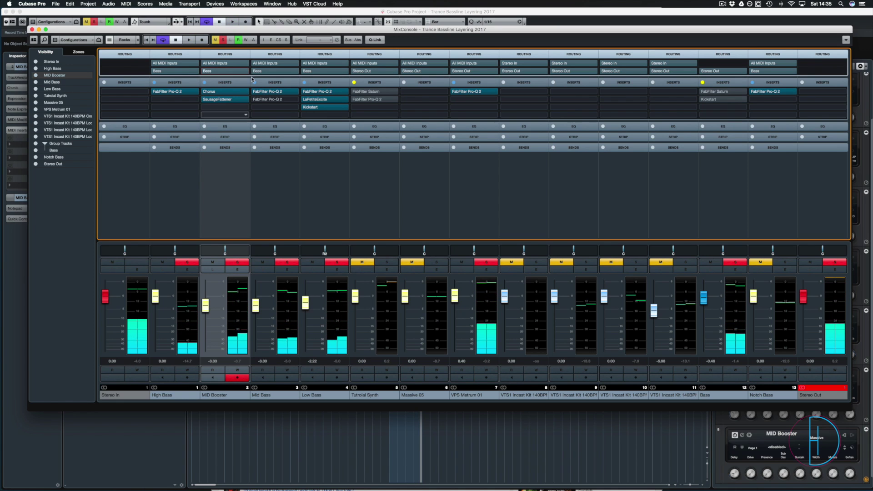
Step: Add StereoDelay from the Delay effects to the MID Booster channel's third insert slot
left_click(222, 105)
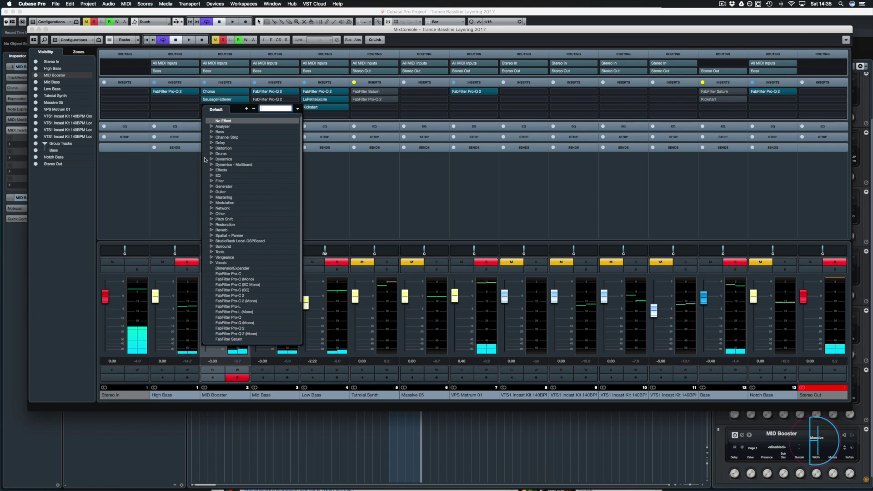
scroll(282, 200, "down", 3)
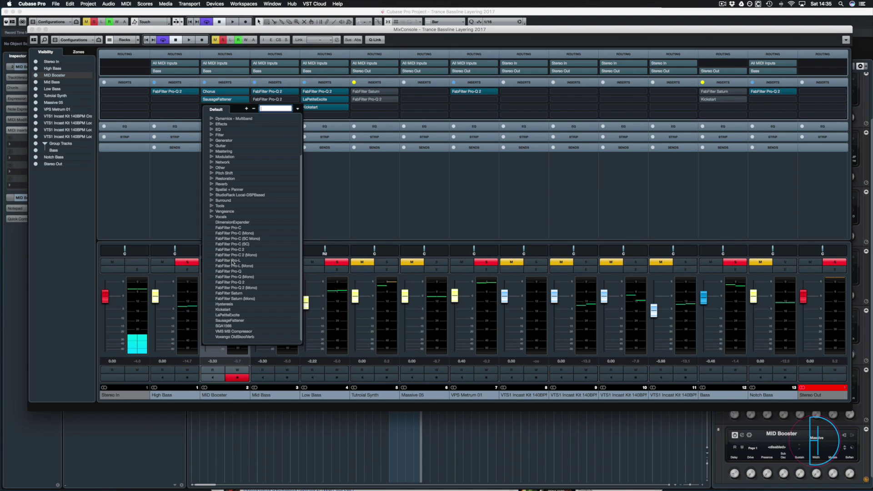
scroll(235, 263, "up", 3)
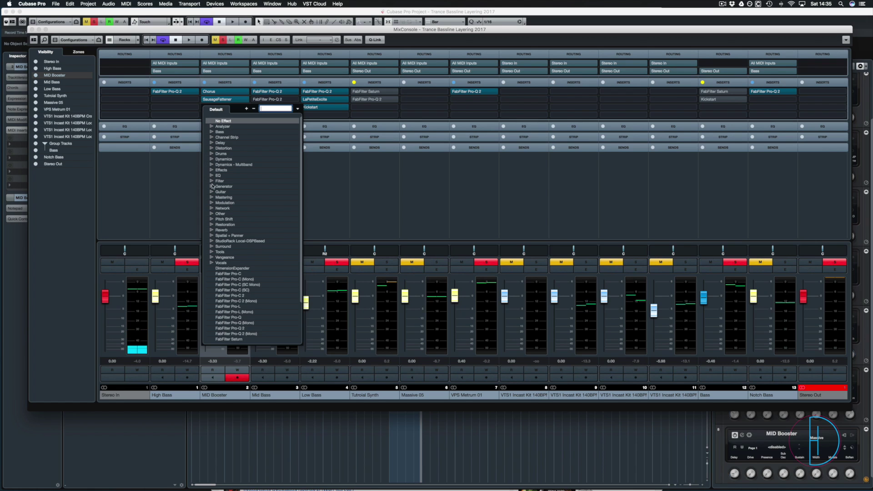
left_click(210, 143)
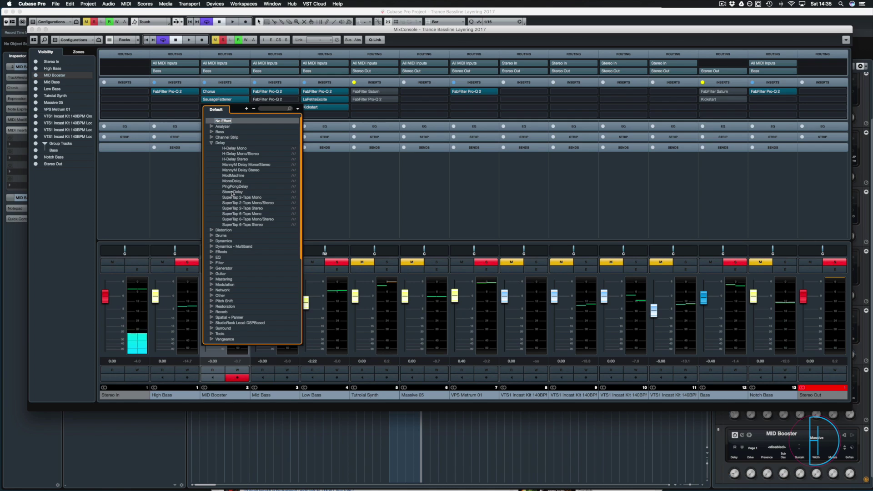
left_click(232, 192)
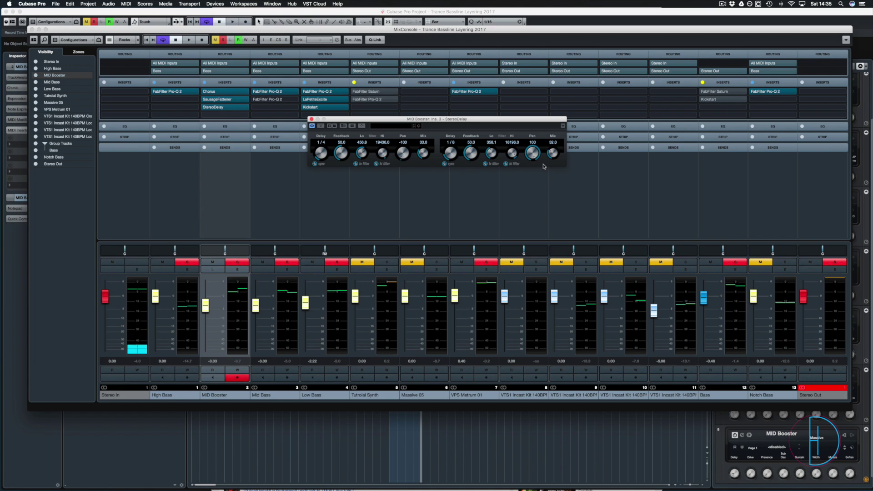
Step: Solo MID Booster in playback, compare StereoDelay with its bypass, and close the effect
key("space")
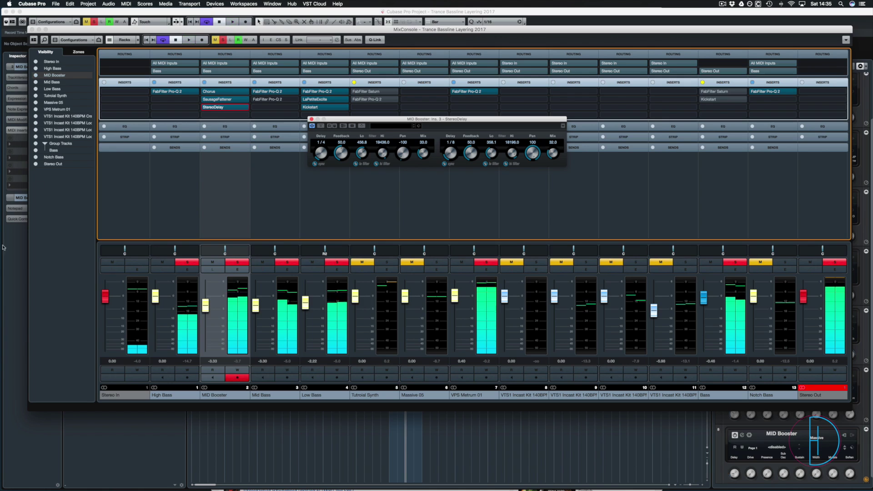
key("F3")
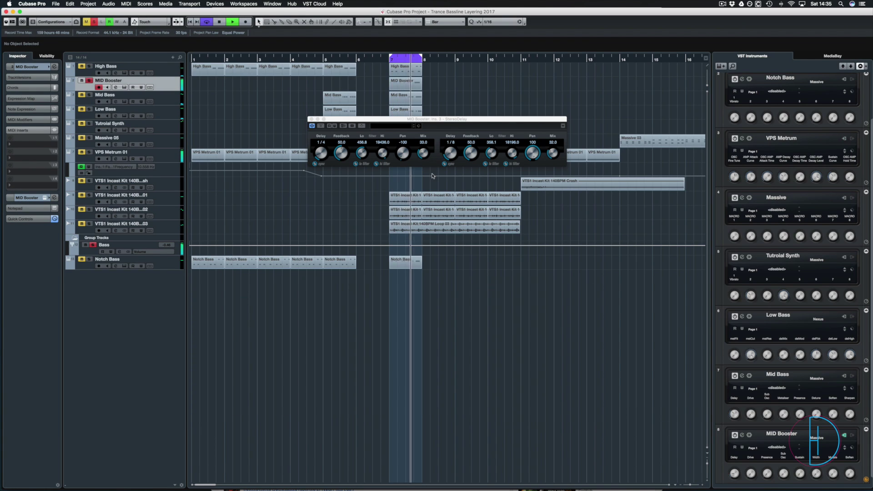
left_click(320, 125)
left_click(320, 126)
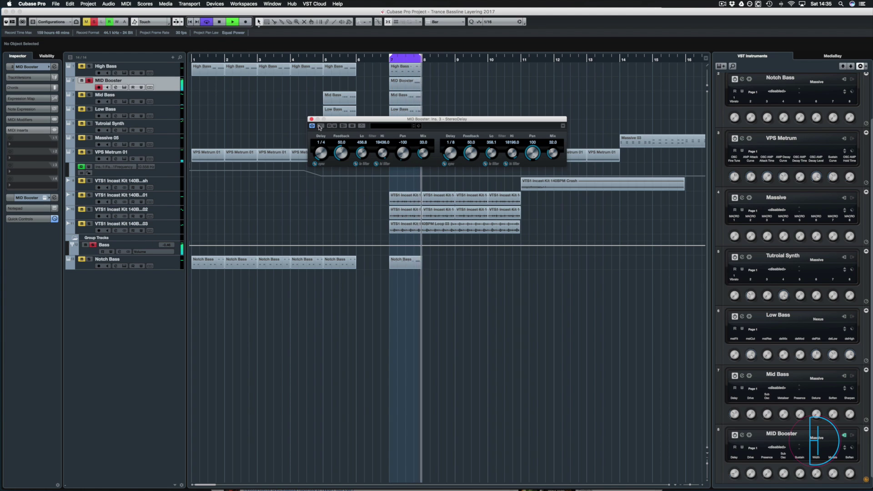
key("space")
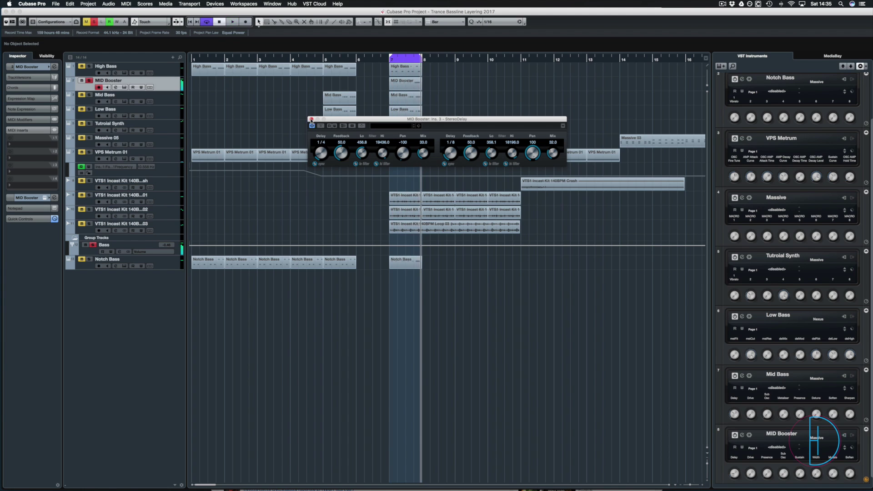
left_click(312, 120)
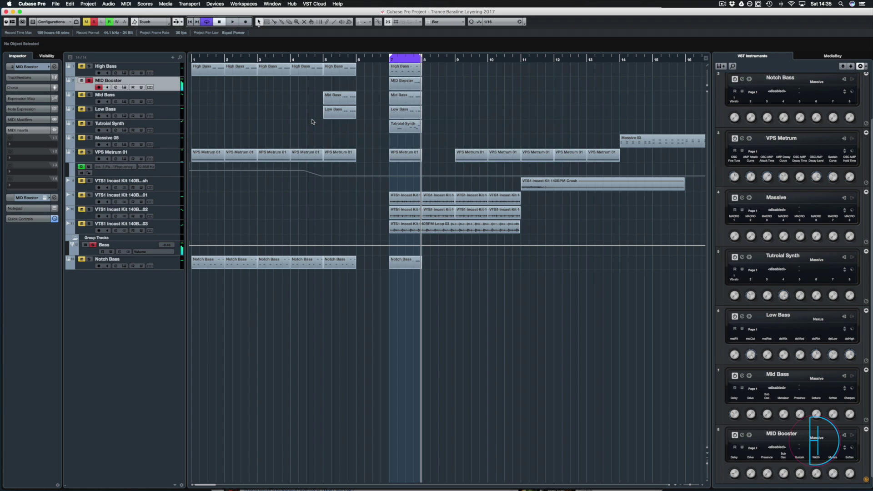
Step: Solo High Bass, Mid Bass, Low Bass and VPS Metrum 01 along with MID Booster and play the loop
left_click(90, 95)
left_click(91, 114)
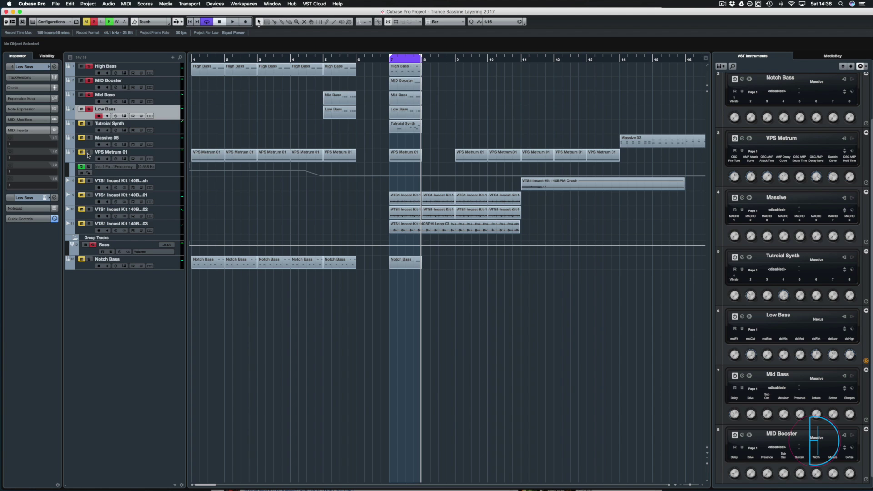
key("space")
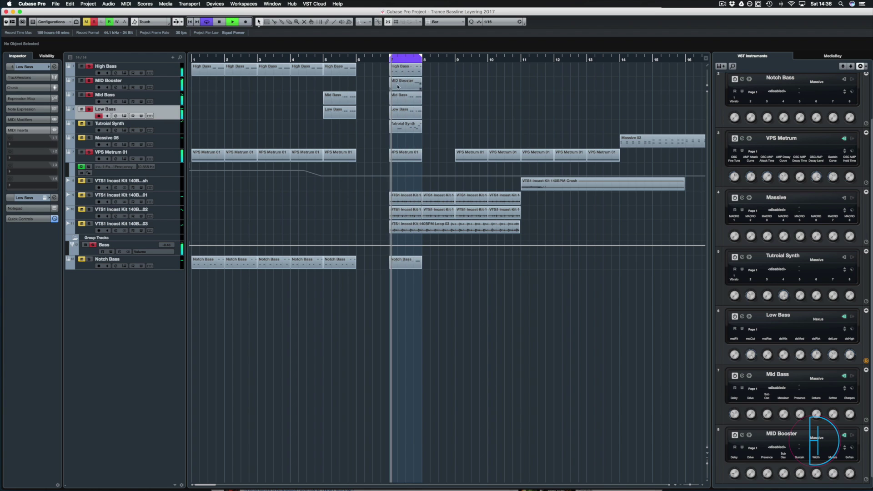
key("space")
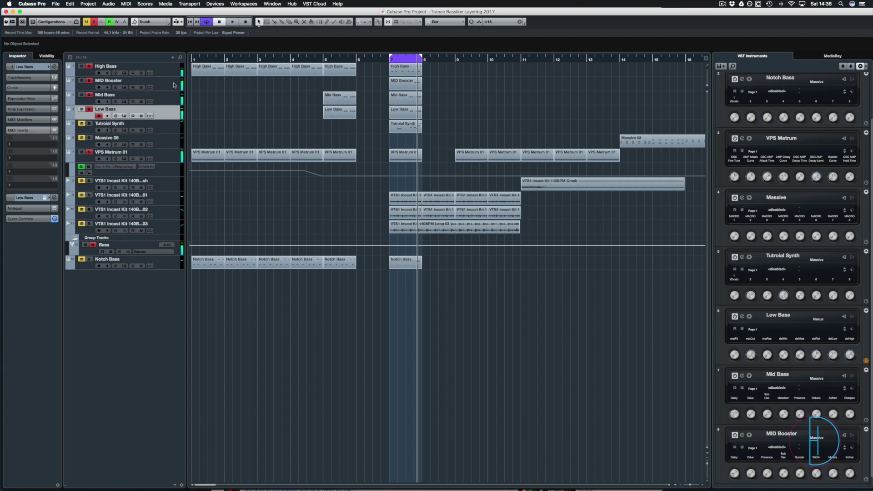
Step: Lower the MID Booster channel's volume to -10.1 dB in the mixer during playback
key("F3")
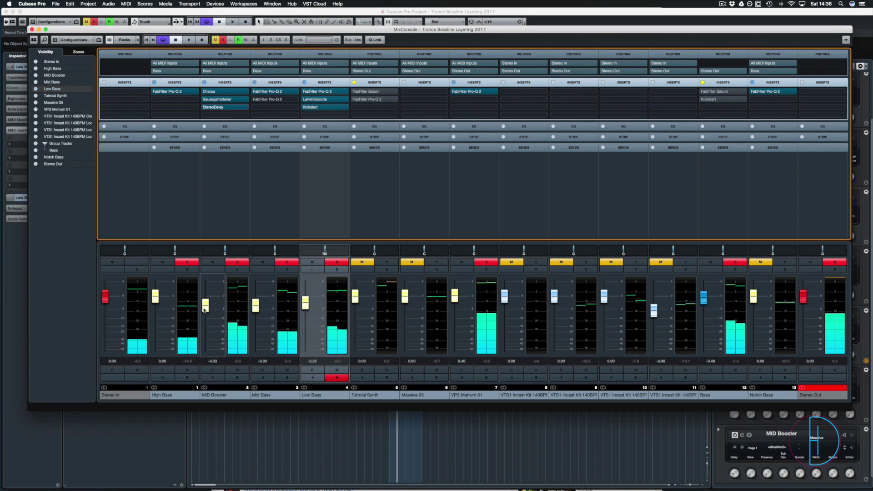
key("space")
left_click_drag(204, 310, 206, 319)
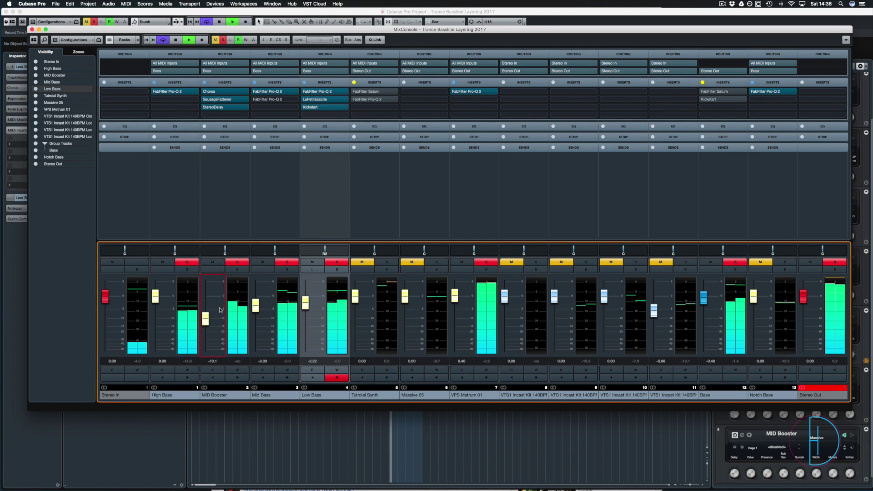
key("space")
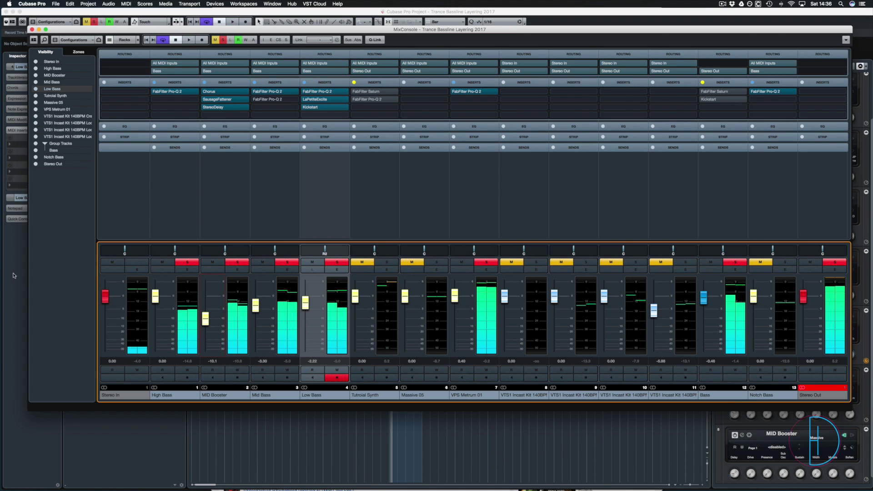
Step: Clear all solos and mutes in the arrangement, mute Tutroial Synth and Notch Bass, and play the full mix
key("F3")
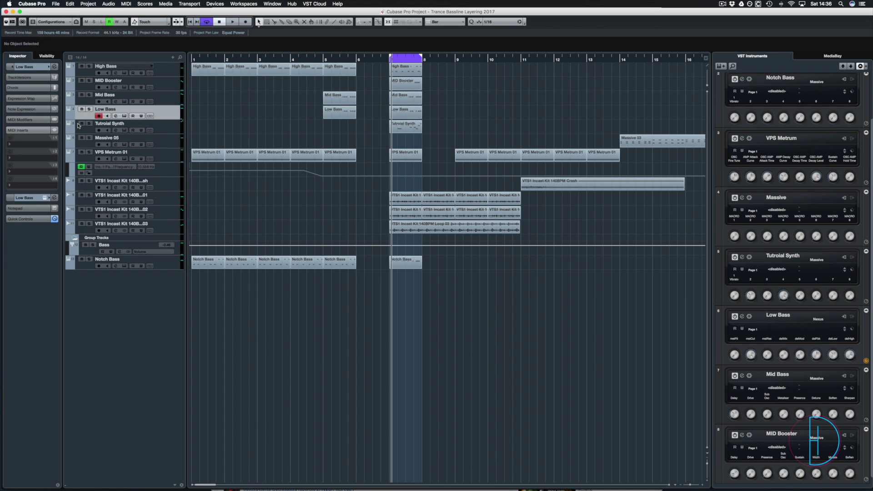
key("space")
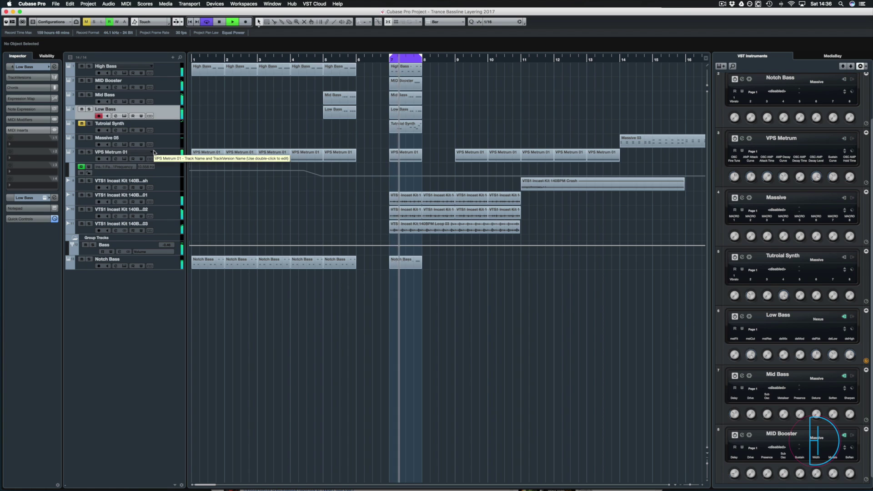
key("space")
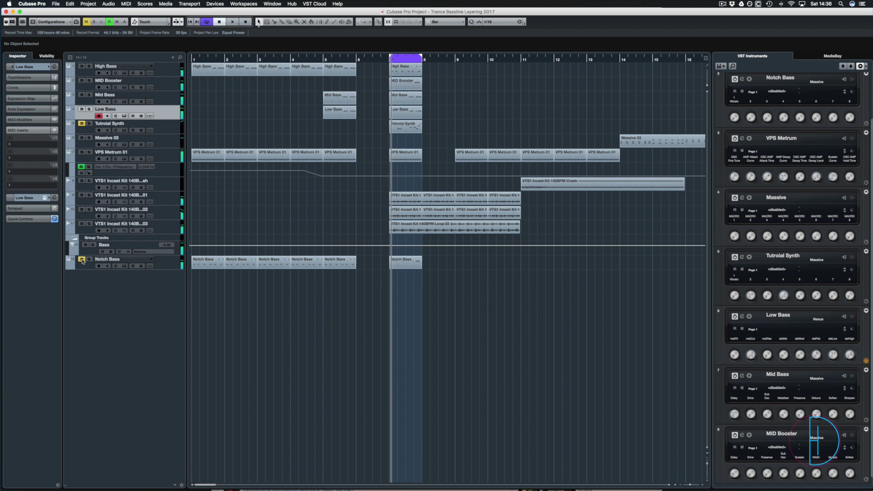
key("space")
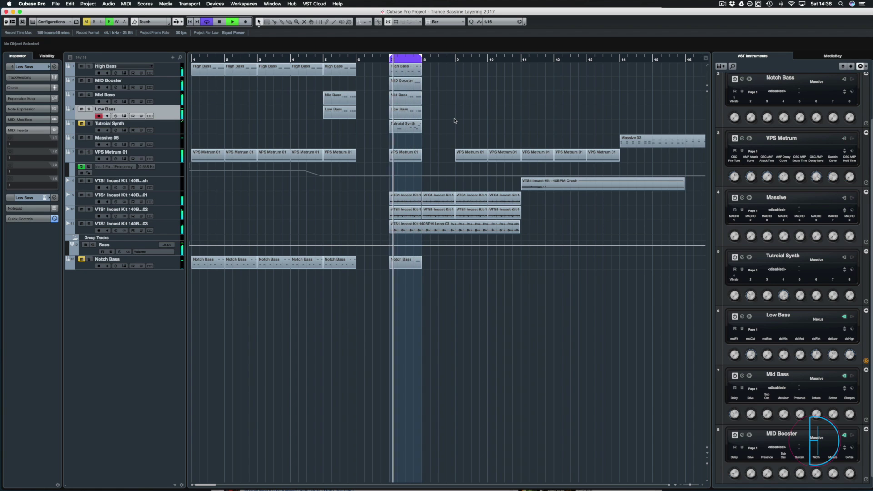
Step: Solo the MID Booster track, select it and listen to it alone
left_click(90, 81)
key("space")
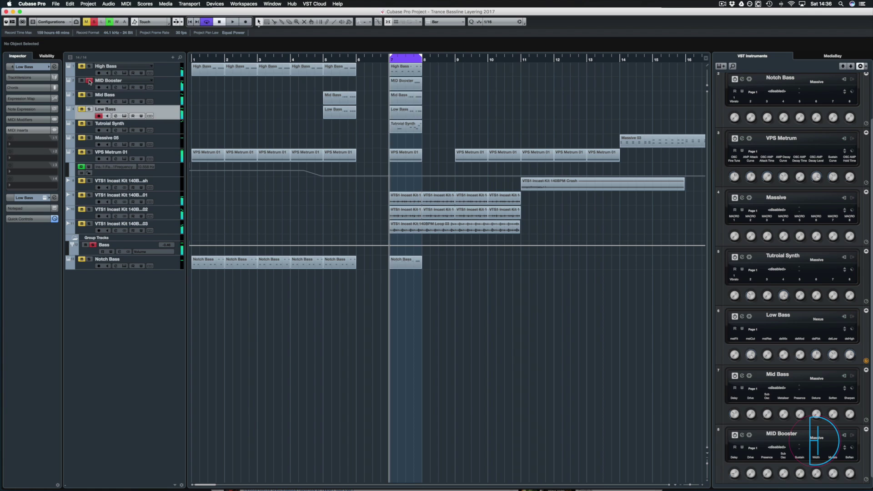
key("space")
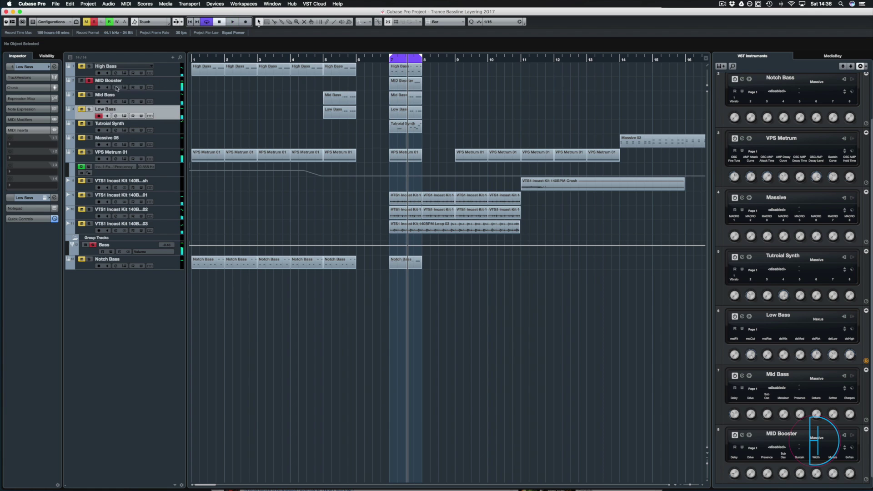
left_click(170, 85)
key("space")
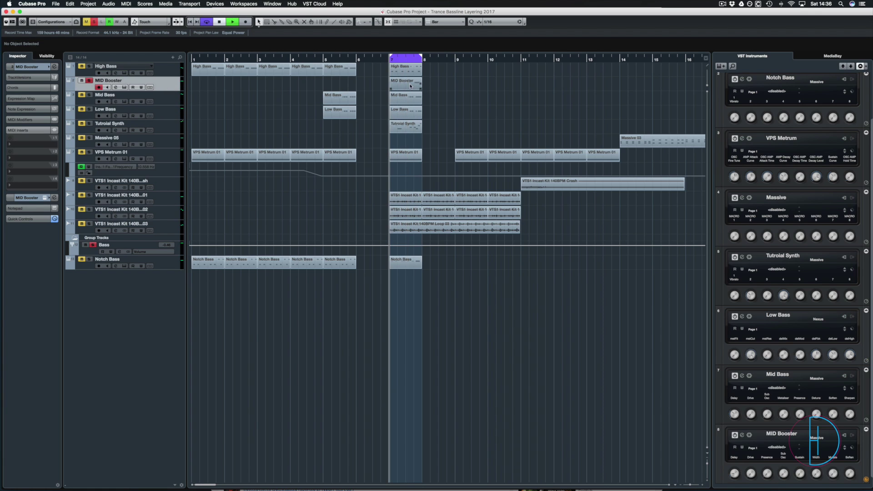
Step: Open the MID Booster part in bar 7 and shorten all its G2 notes to about half their length during playback
left_click(409, 85)
double_click(409, 85)
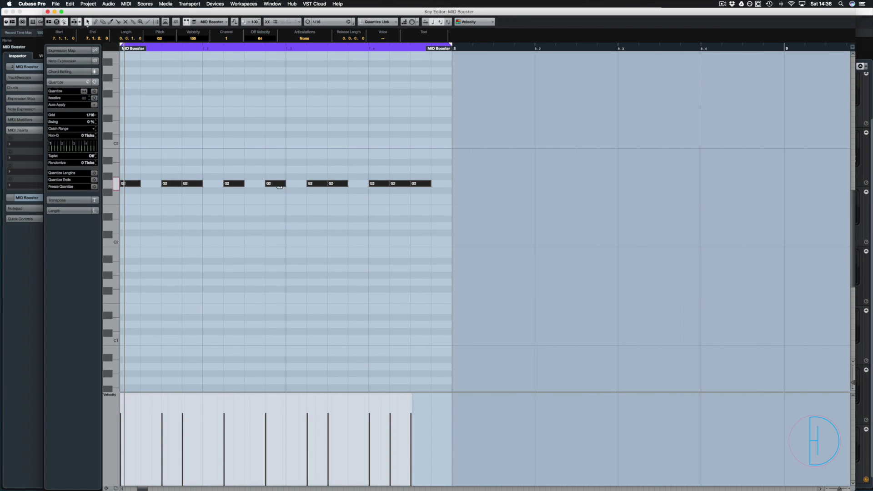
left_click_drag(279, 187, 272, 185)
key("space")
key("g")
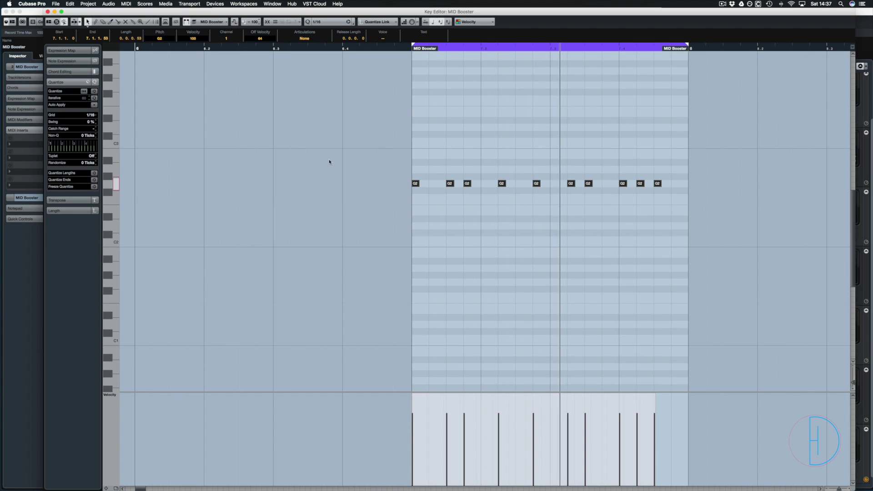
Step: Copy the short note to G3 at 7.1.2, 7.2.3, 7.3.1, 7.3.4 and 7.4.4, play the pattern, and select all notes
left_click(536, 143)
scroll(536, 142, "right", 3)
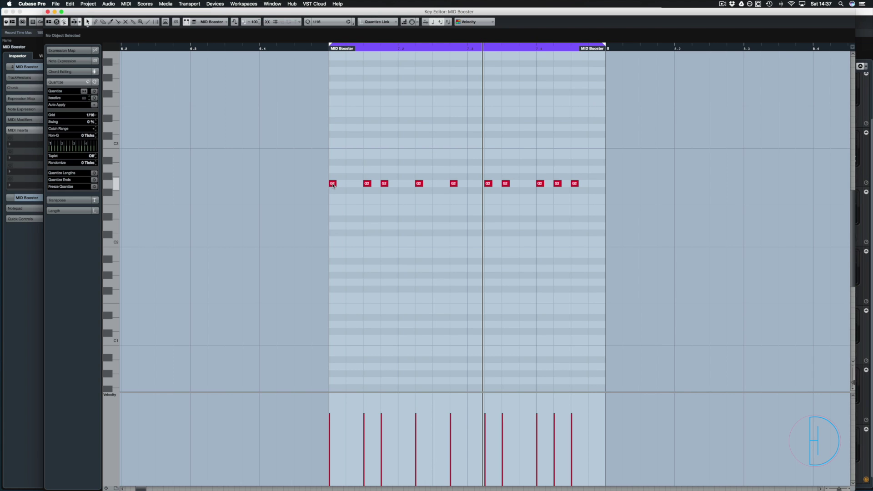
left_click(350, 85, "alt")
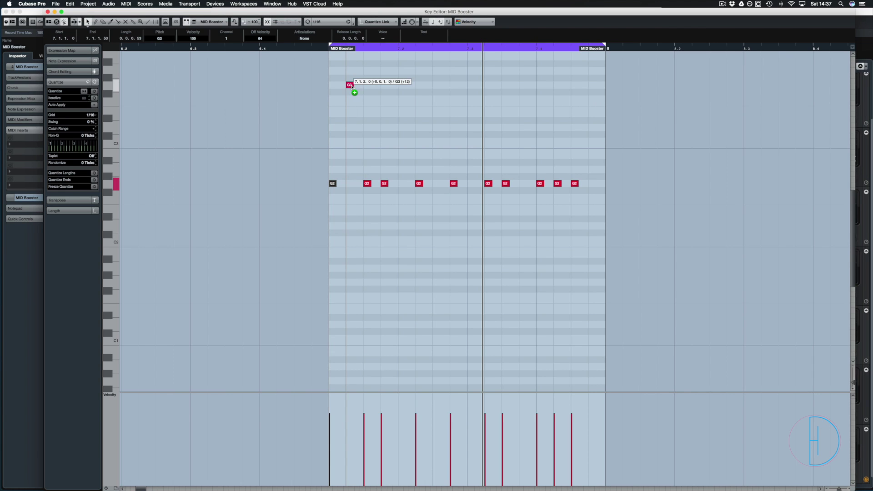
left_click_drag(349, 85, 436, 85)
left_click(474, 85, "alt")
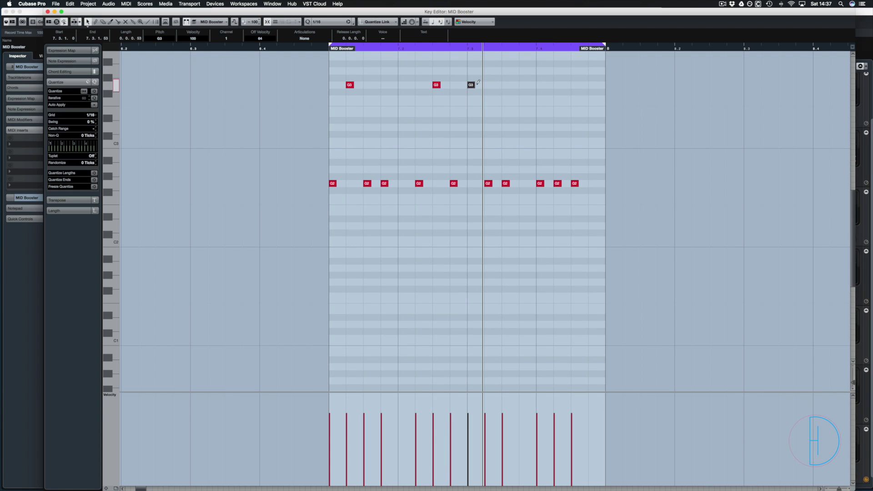
left_click(523, 85, "alt")
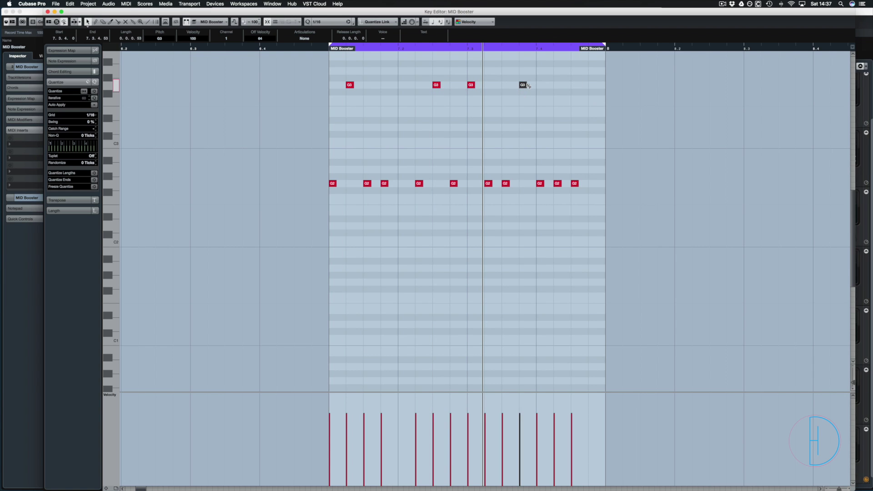
left_click_drag(523, 85, 592, 86)
key("space")
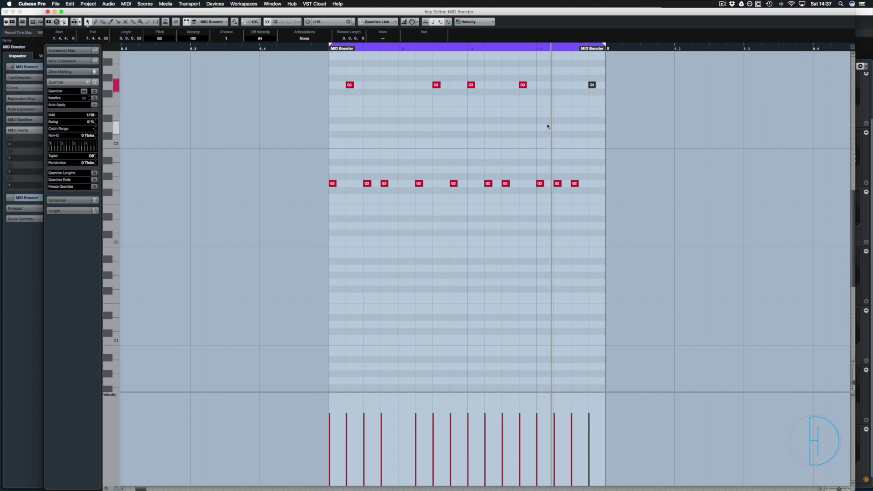
key("super+a")
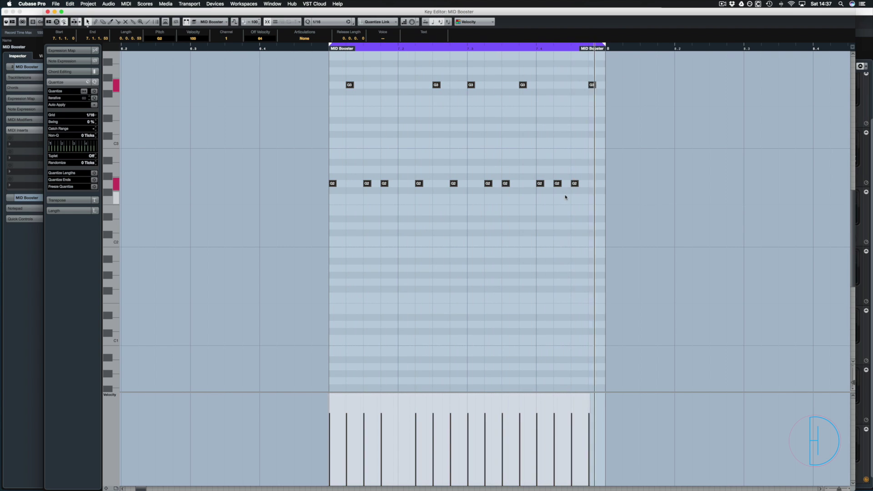
Step: Unsolo MID Booster to hear it with the full mix, and delete all G3 notes from its bar 7 part
key("Escape")
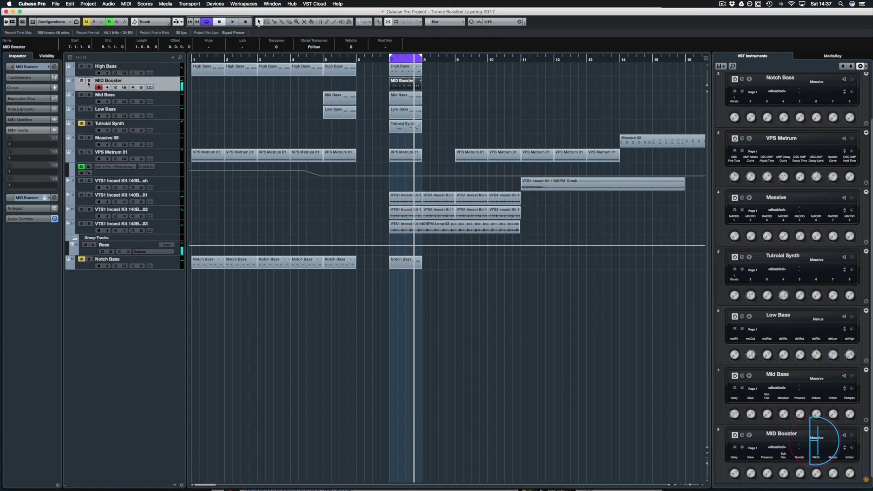
left_click(89, 82)
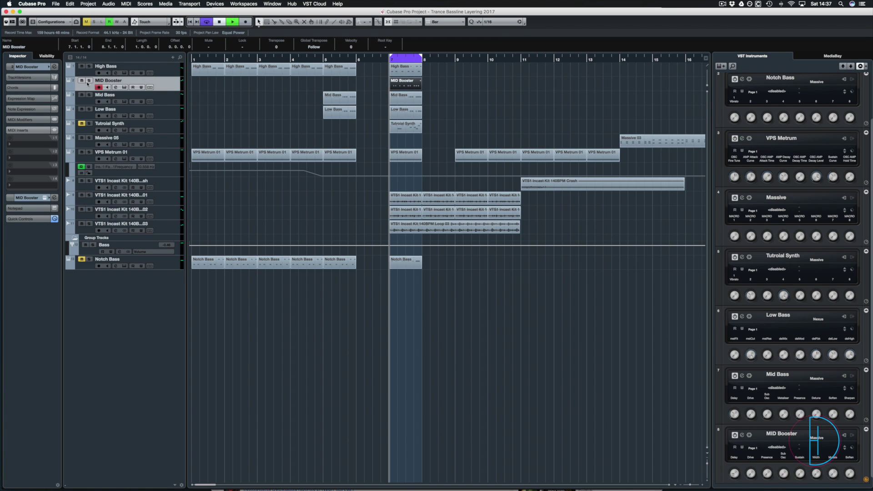
double_click(408, 85)
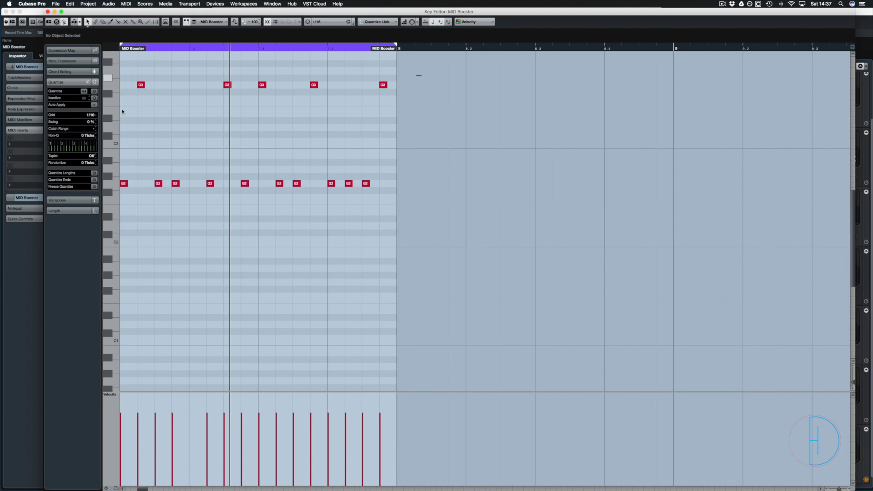
left_click_drag(121, 111, 115, 112)
key("Delete")
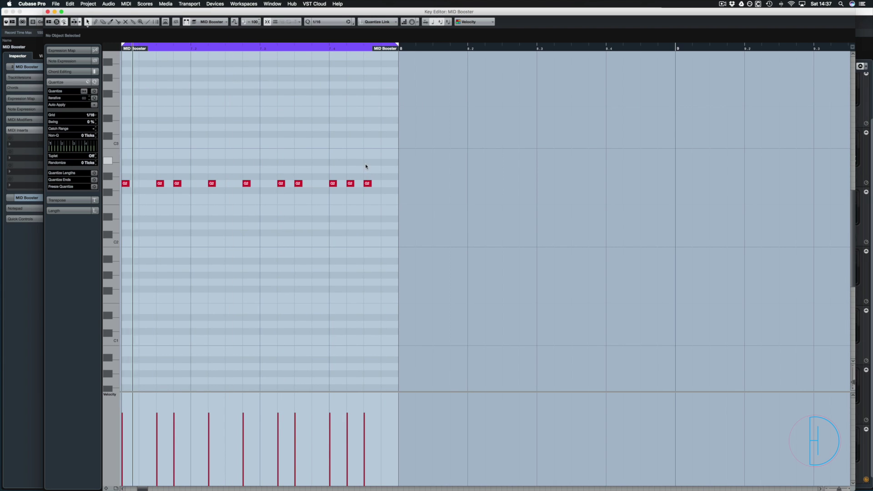
Step: Lengthen all the G2 notes of the MID Booster part slightly, return to the arrangement and stop playback
key("super+a")
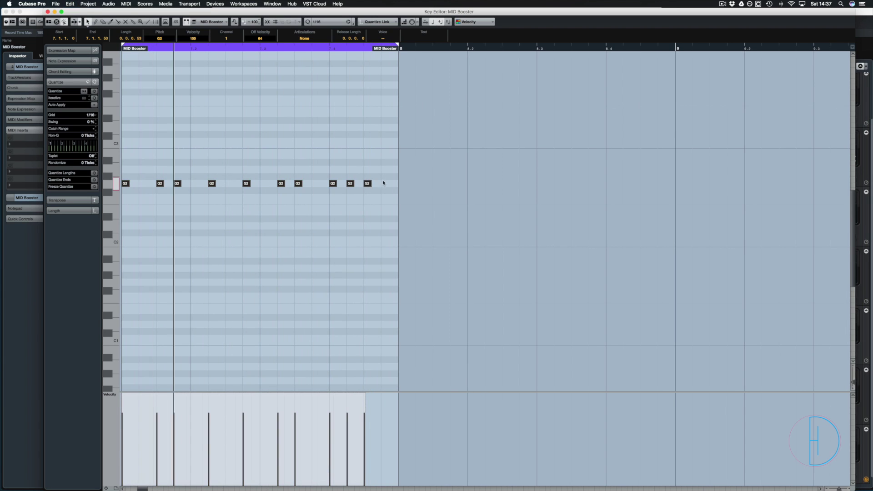
mouse_move(371, 184)
left_mouse_down()
mouse_move(380, 184)
mouse_move(372, 191)
left_mouse_up()
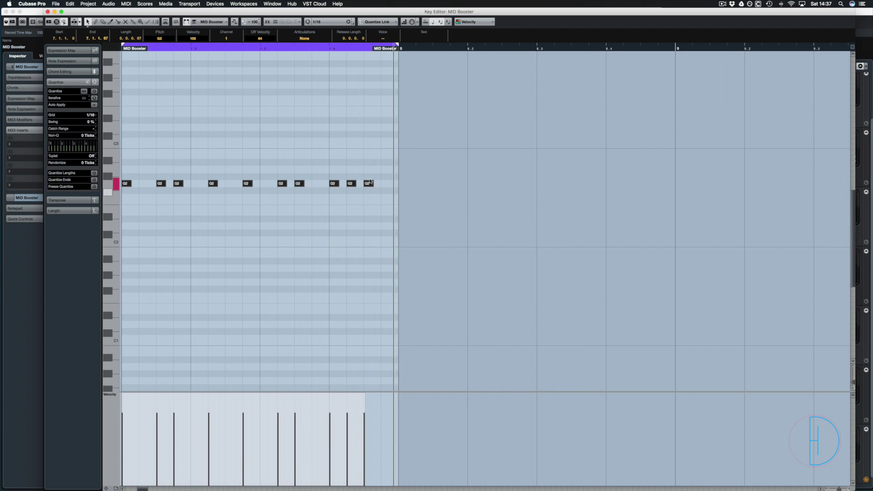
key("super+a")
key("Return")
key("space")
scroll(341, 186, "right", 3)
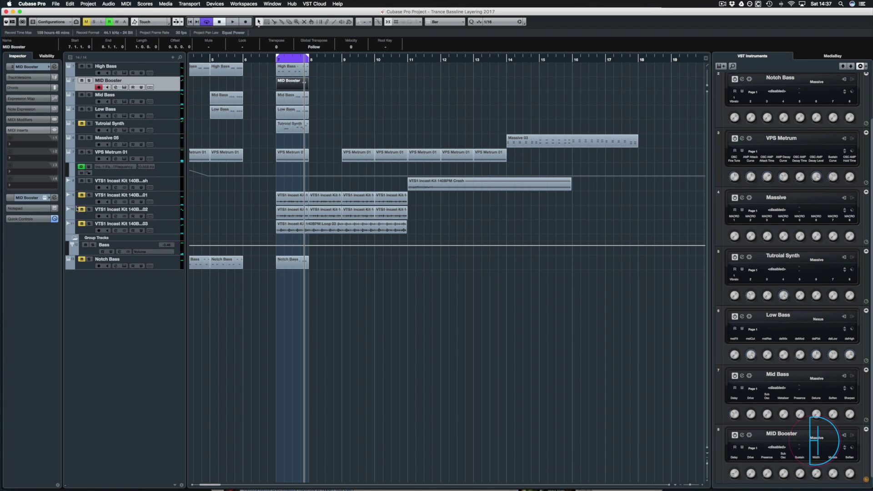
Step: Play the mix while switching the VTS1 Incast Kit loop tracks 01, 02 and 03 in and out, leaving all three muted
key("space")
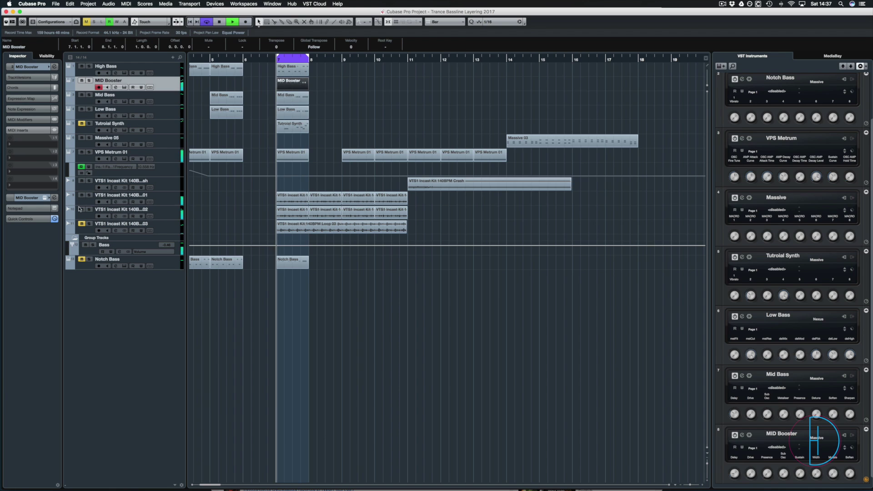
left_click(81, 210)
left_click(81, 209)
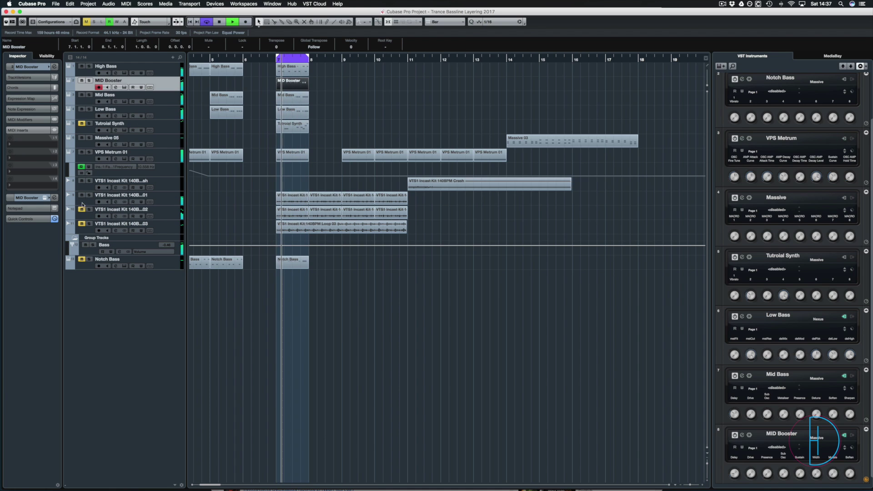
left_click(81, 195)
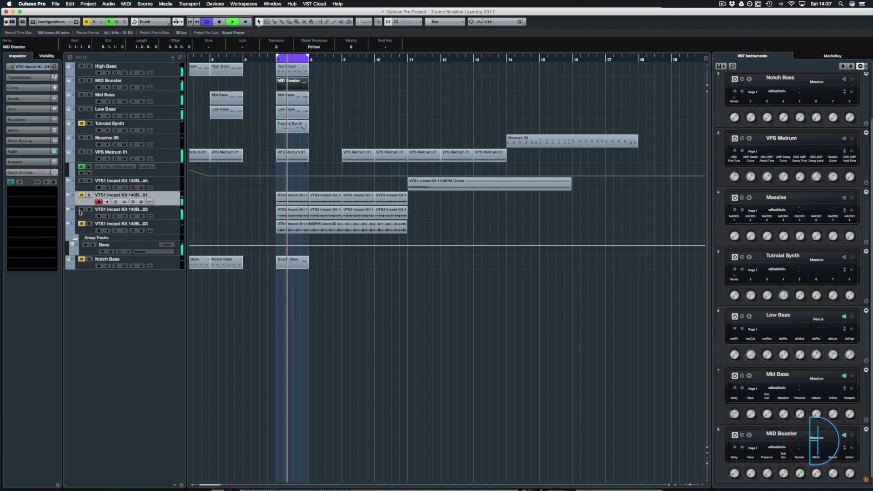
left_click(81, 224)
left_click(81, 224)
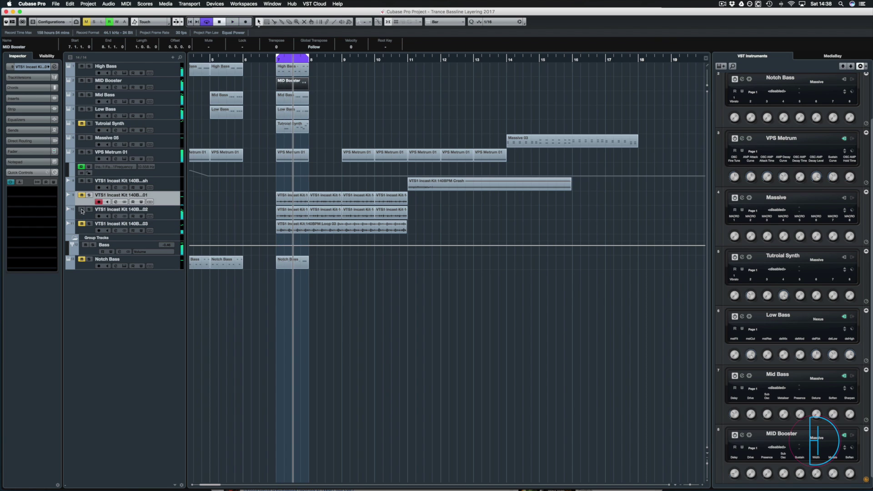
left_click(82, 210)
key("space")
key("space")
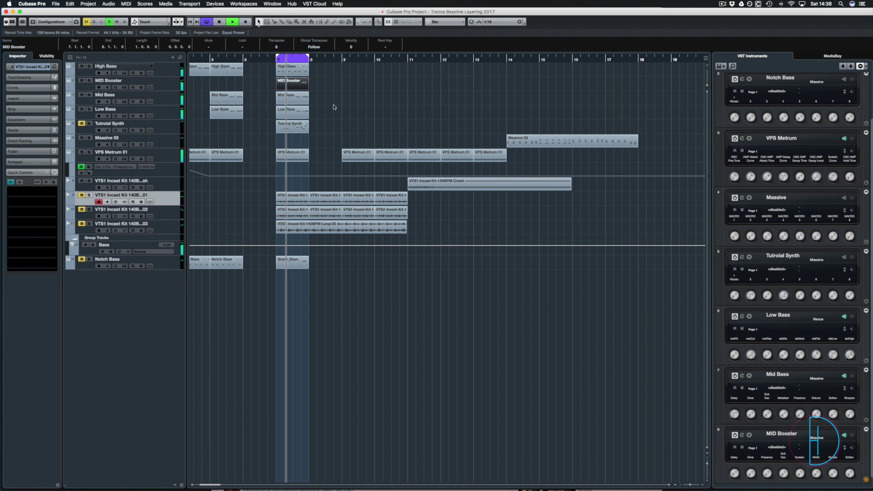
key("space")
Step: Activate the Bass group's inserts in the MixConsole, open its FabFilter Saturn and Kickstart, and place the two effect windows side by side
key("F3")
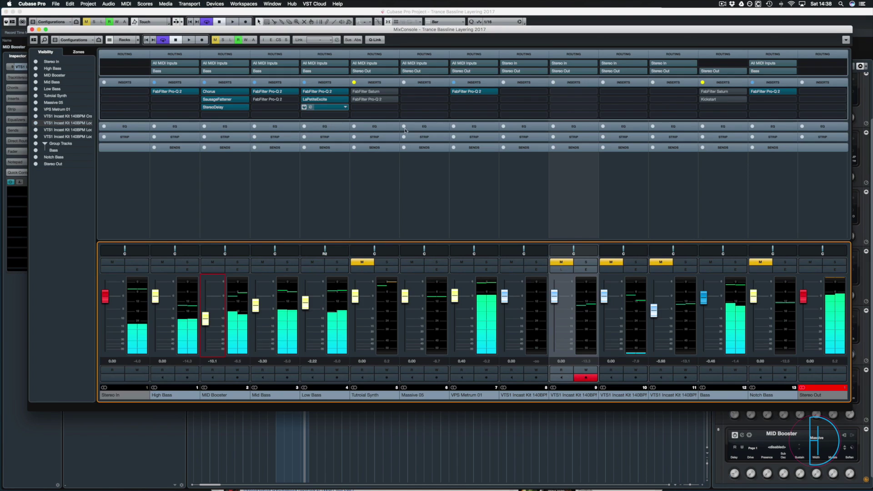
left_click(702, 83)
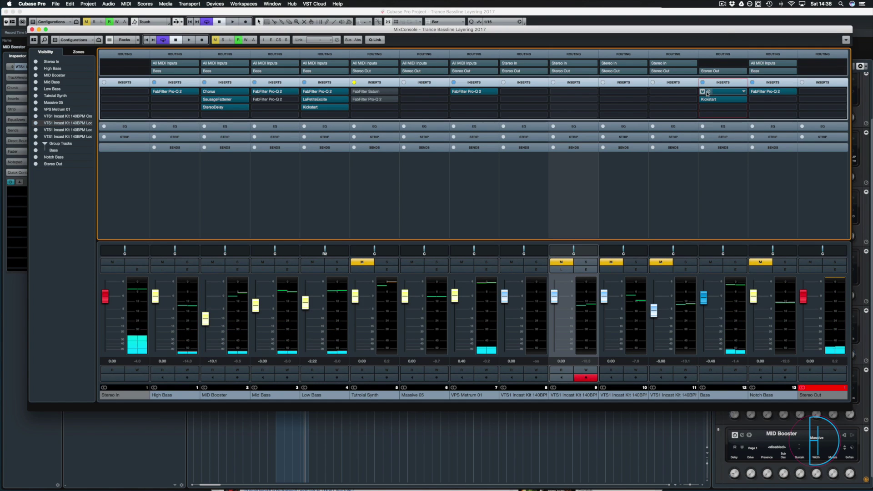
left_click(707, 92)
left_click(708, 100)
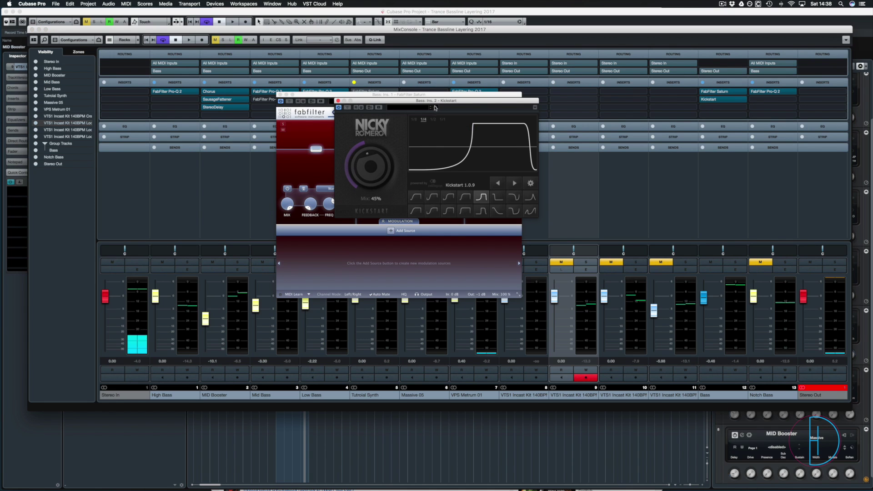
left_click_drag(435, 108, 629, 93)
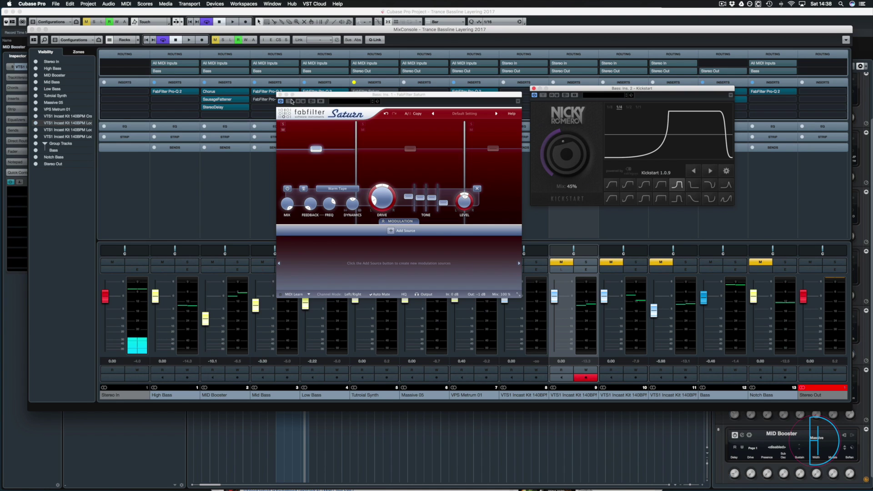
Step: Bypass Saturn, compare the playing bass with Kickstart bypassed and active, and close Kickstart
left_click(290, 101)
key("space")
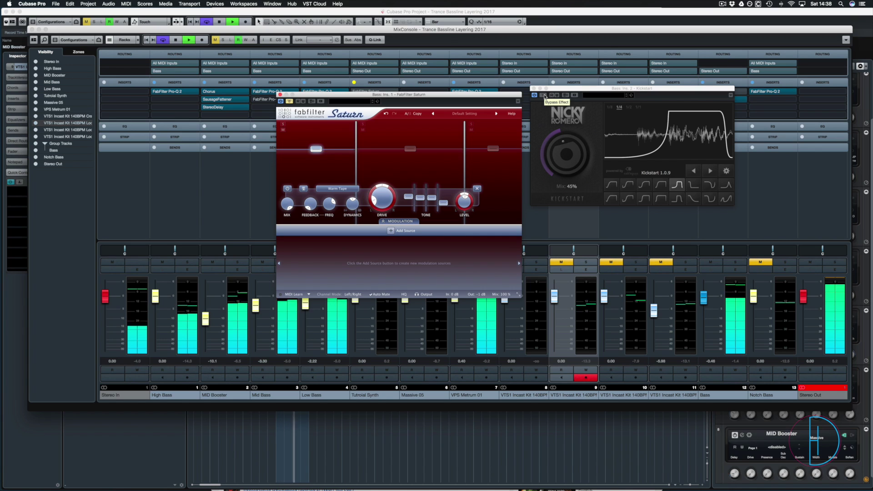
left_click(544, 96)
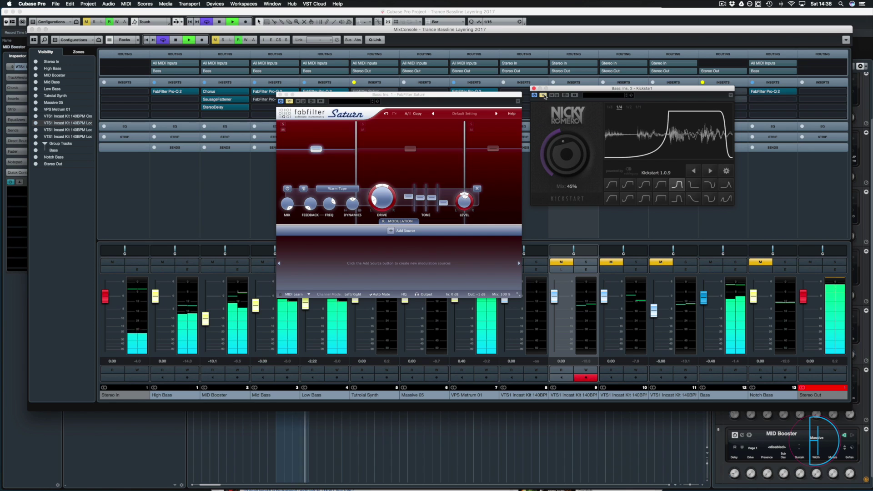
left_click(545, 96)
key("space")
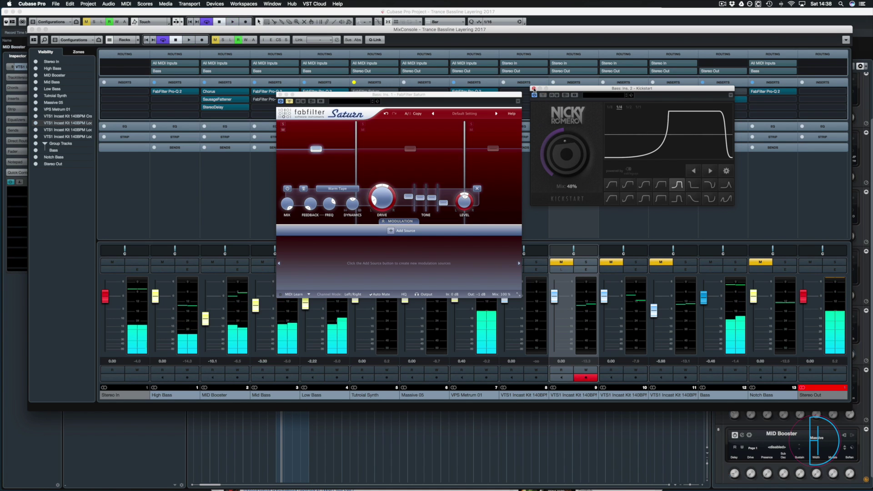
left_click(533, 89)
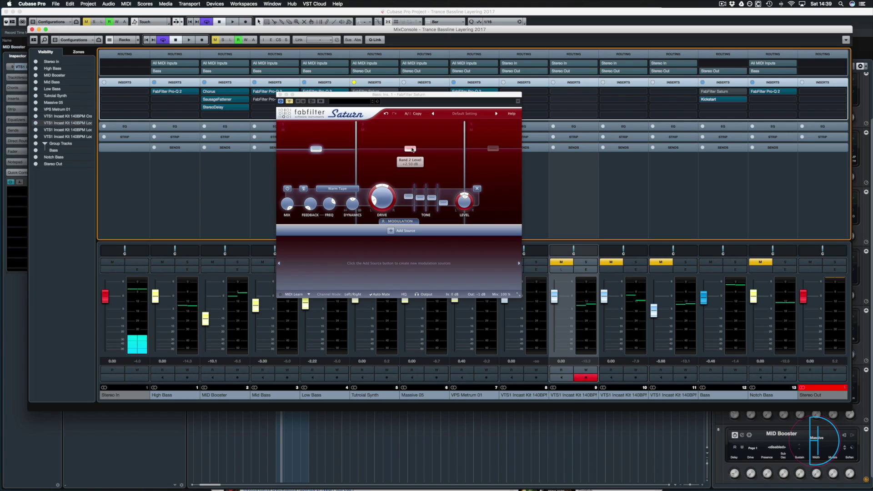
Step: Inspect the settings of Saturn's bands 2 and 1, compare the bass with Saturn bypassed and active, and close it with Saturn active
left_click(418, 176)
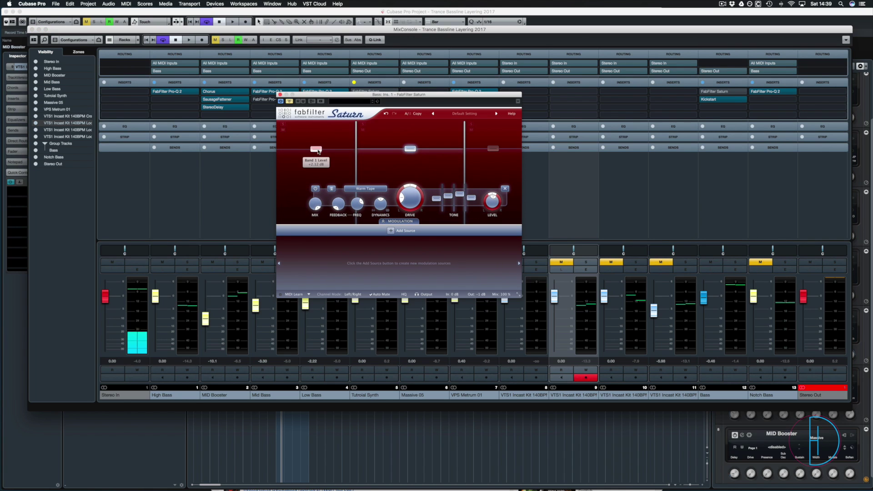
left_click(340, 157)
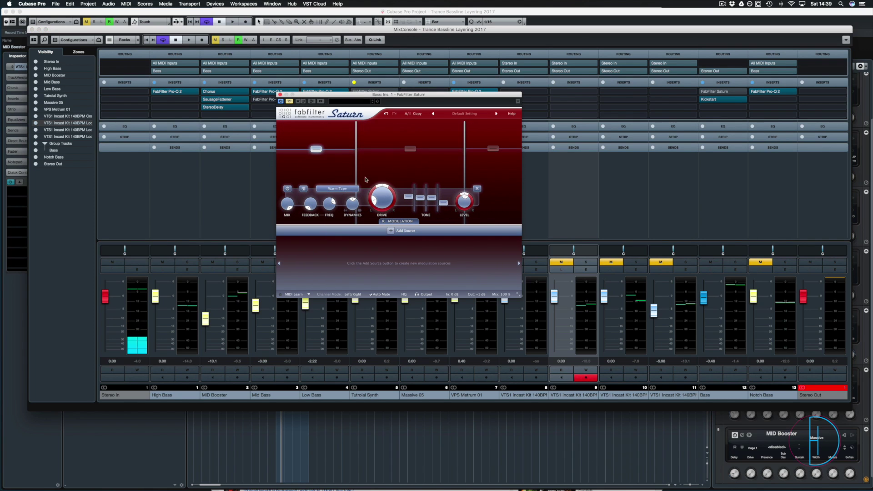
key("space")
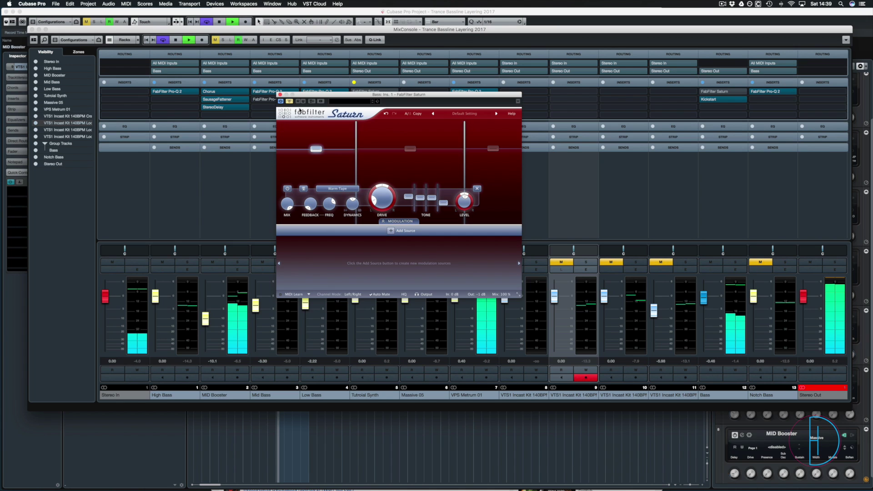
left_click(289, 102)
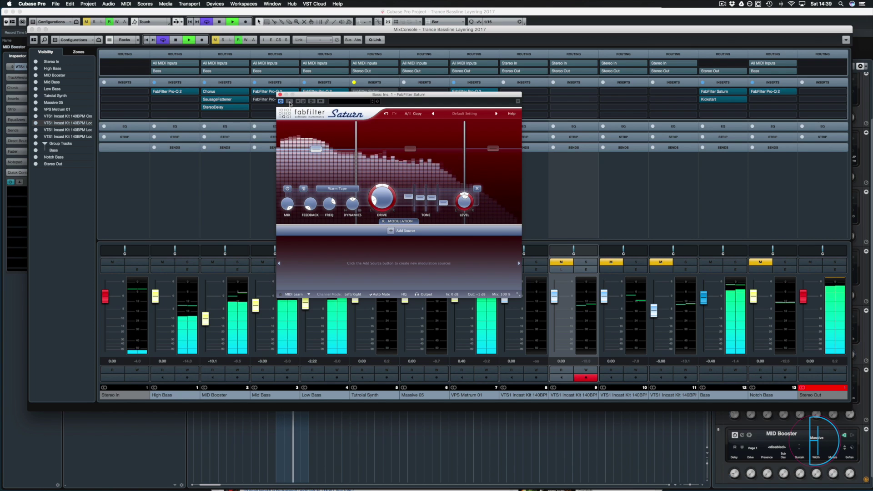
left_click(289, 102)
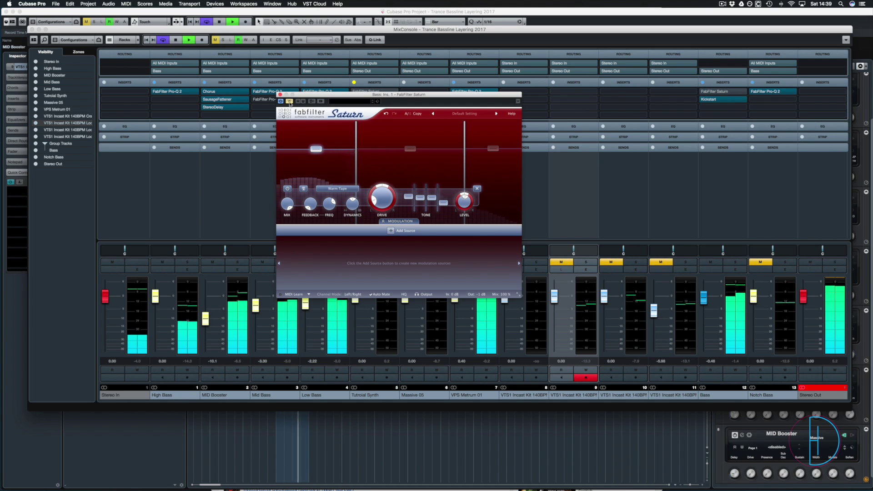
left_click(289, 101)
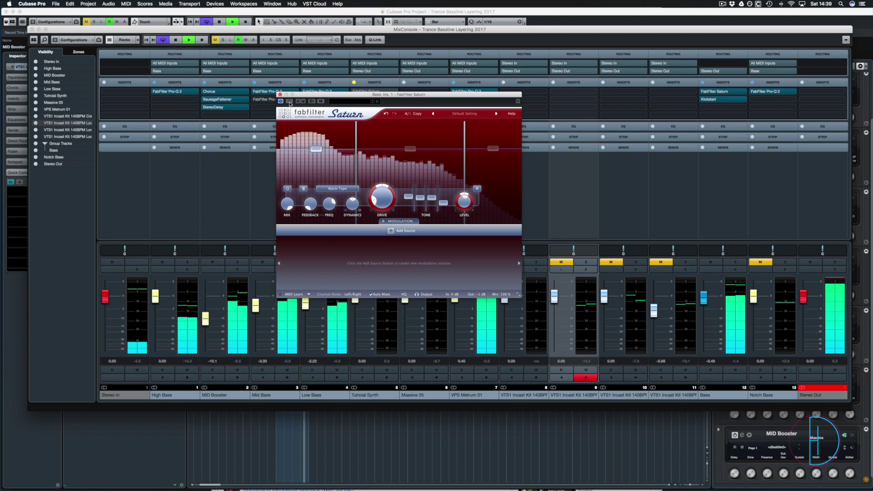
key("space")
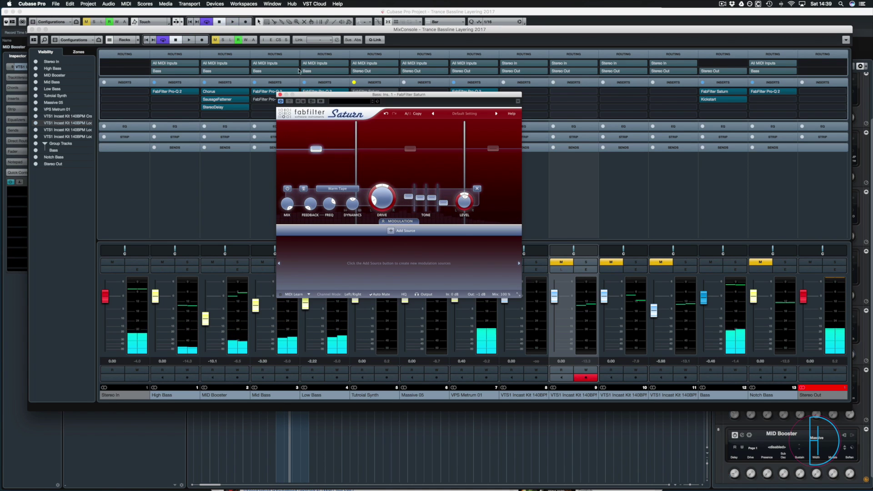
left_click(284, 95)
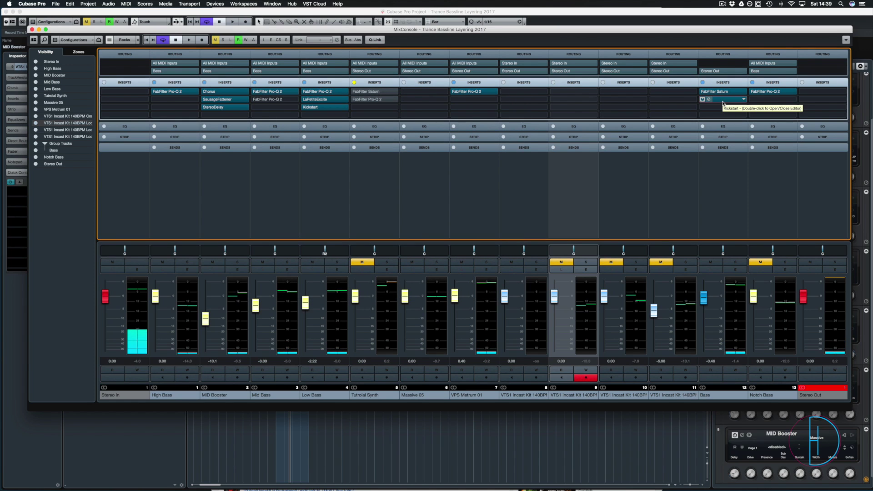
Step: Compare the playing mix with all of the Bass group's inserts bypassed and active
key("space")
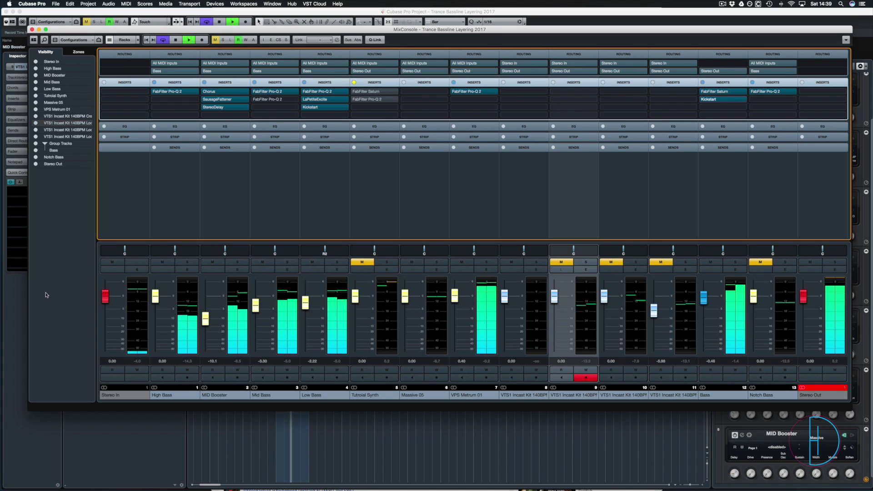
left_click(703, 83)
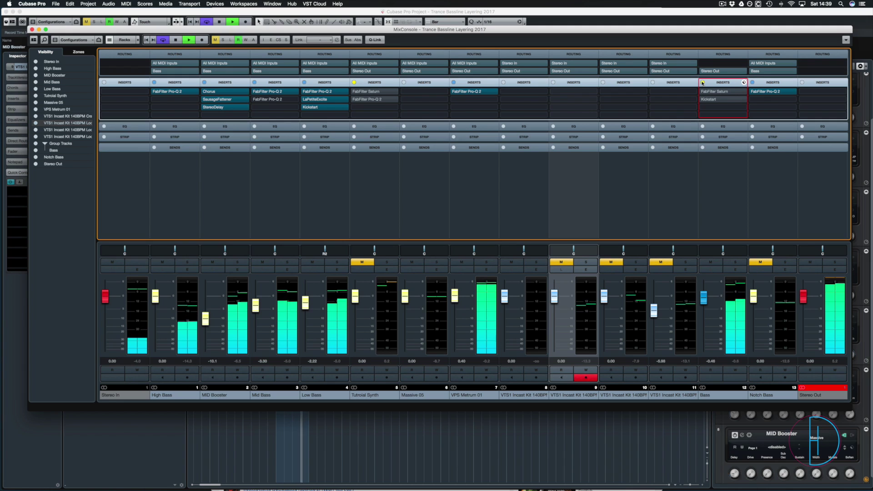
left_click(703, 83)
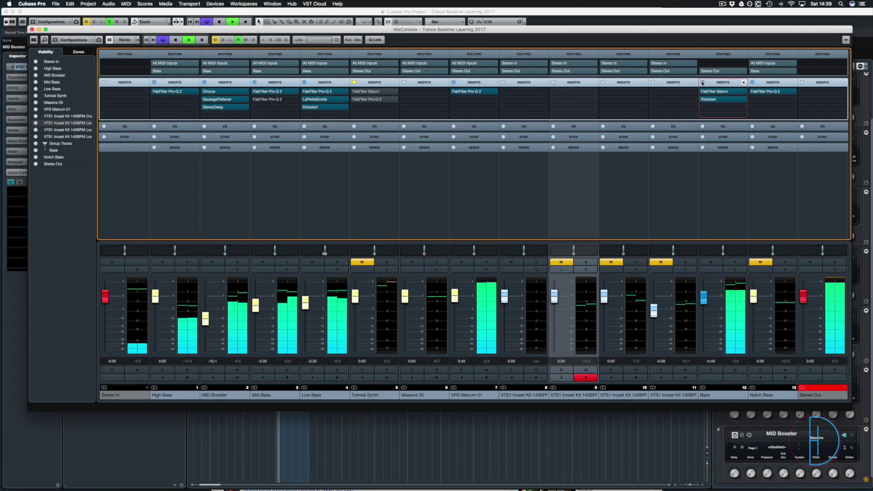
key("space")
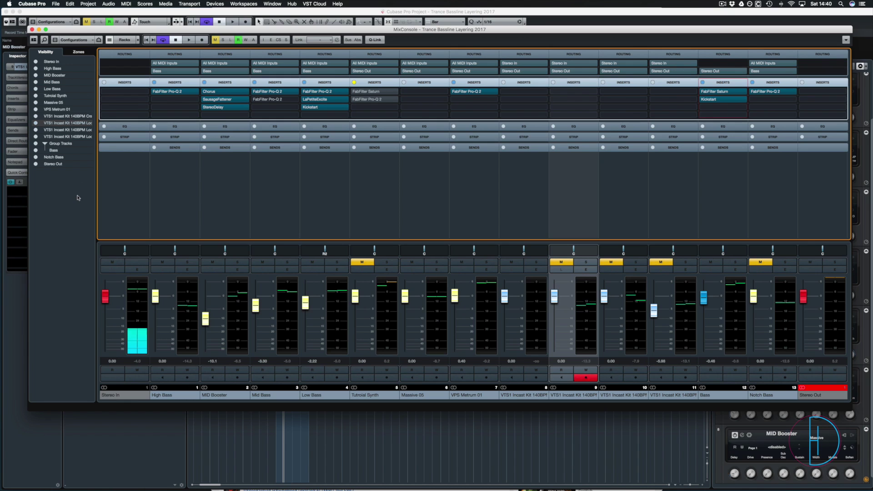
Step: Return to the arrangement, solo the Tutroial Synth track and play it
left_click(20, 310)
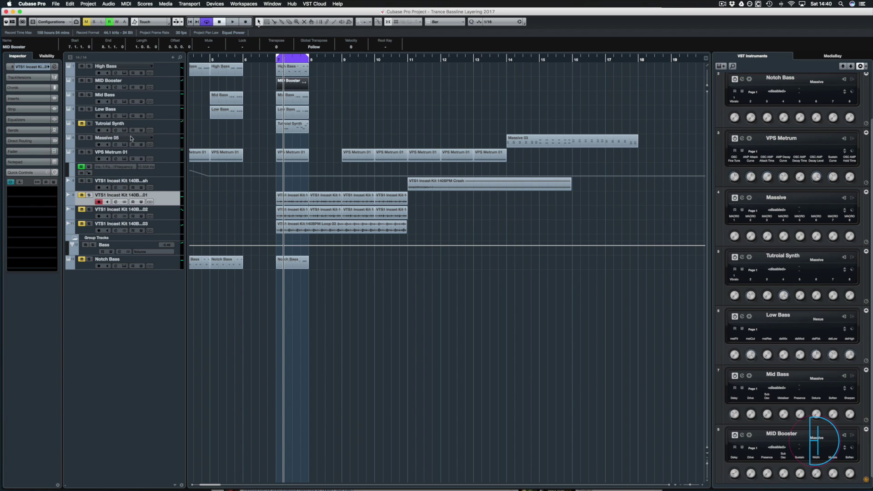
left_click(89, 124)
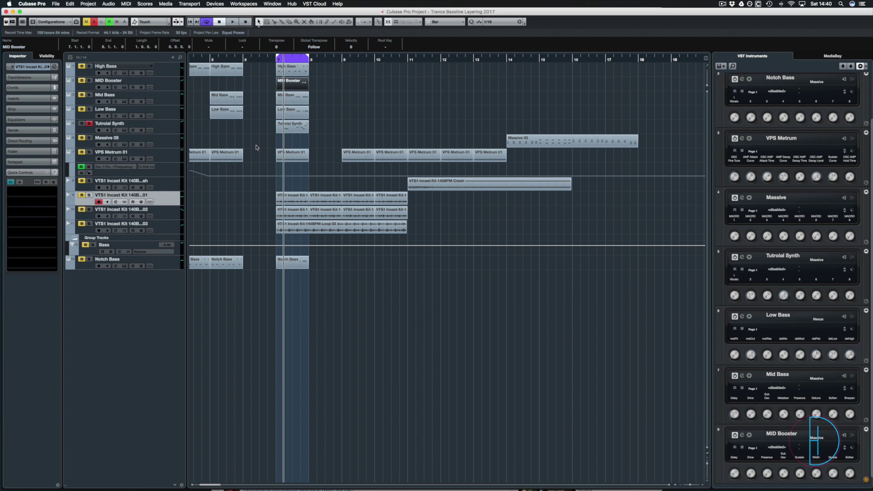
key("space")
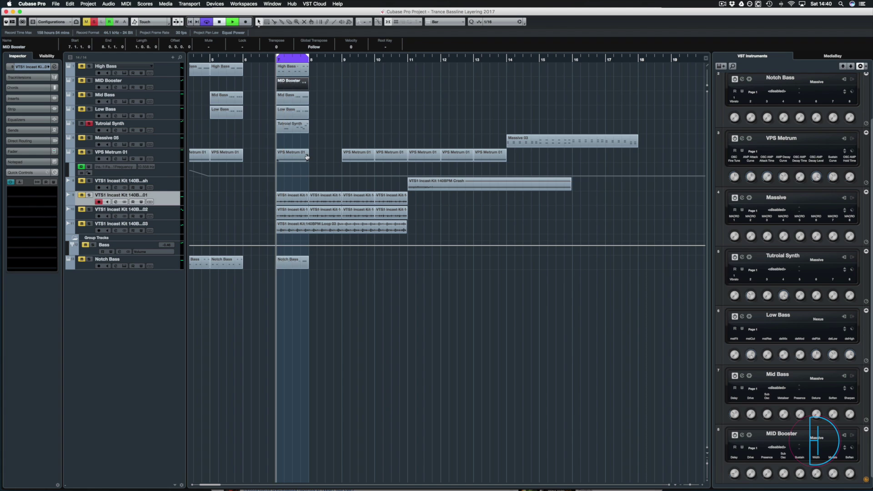
Step: Stop playback and move the Tutroial Synth clip out of the loop range to start at bar 8
key("space")
left_click(290, 128)
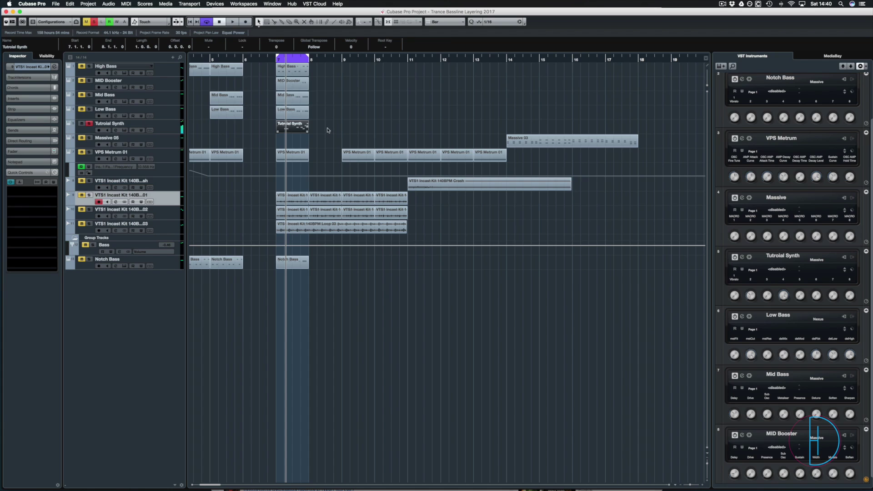
key("ctrl+Right")
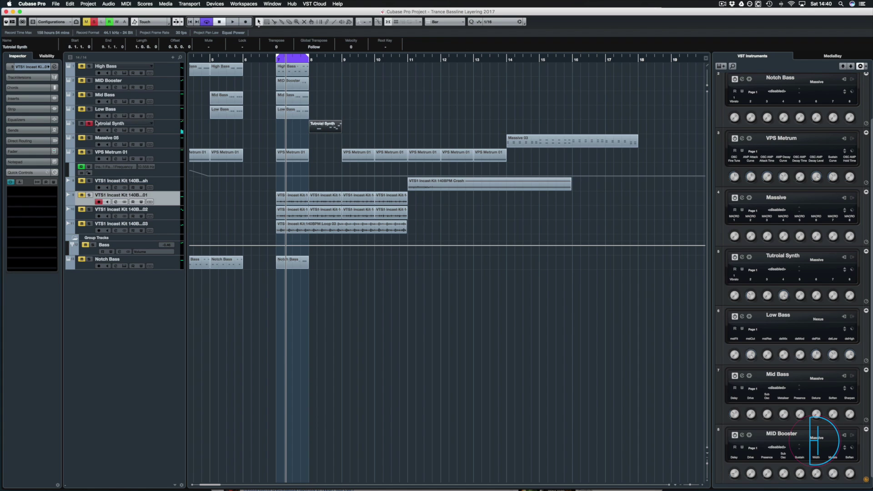
Step: Unsolo the Tutroial Synth track, select it, and play the looped bass layers and drums without the synth clip
left_click(89, 123)
left_click(167, 128)
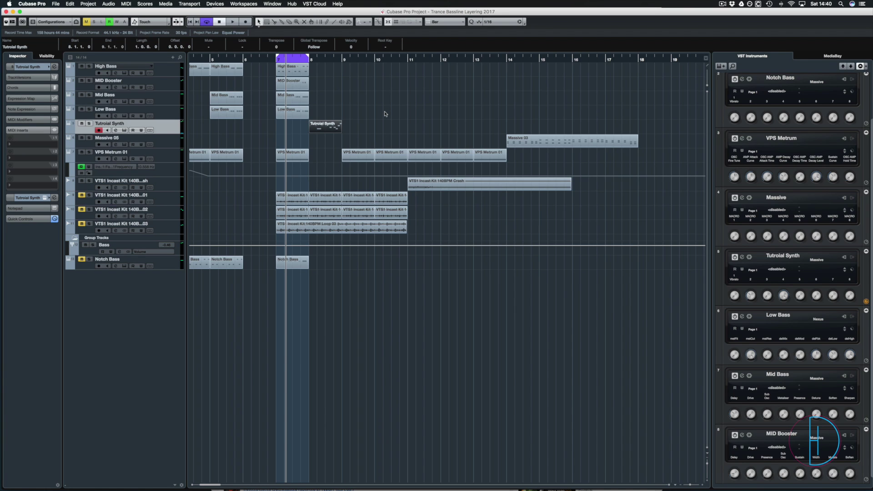
key("space")
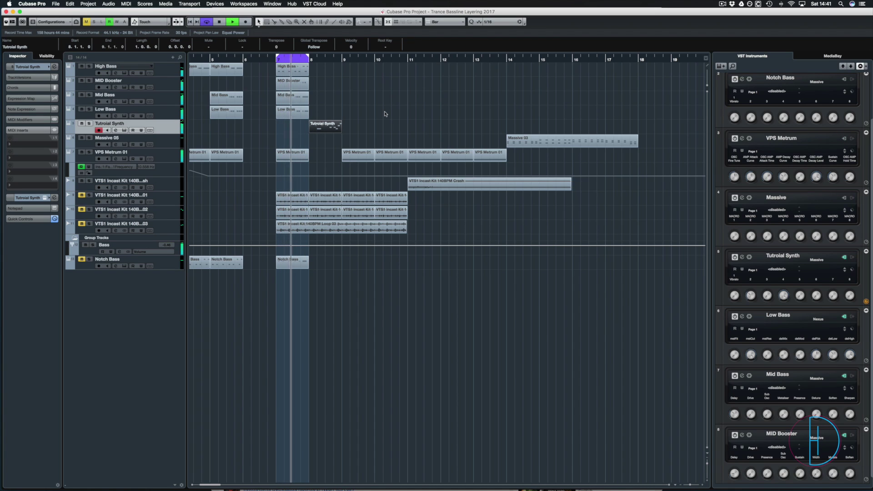
key("space")
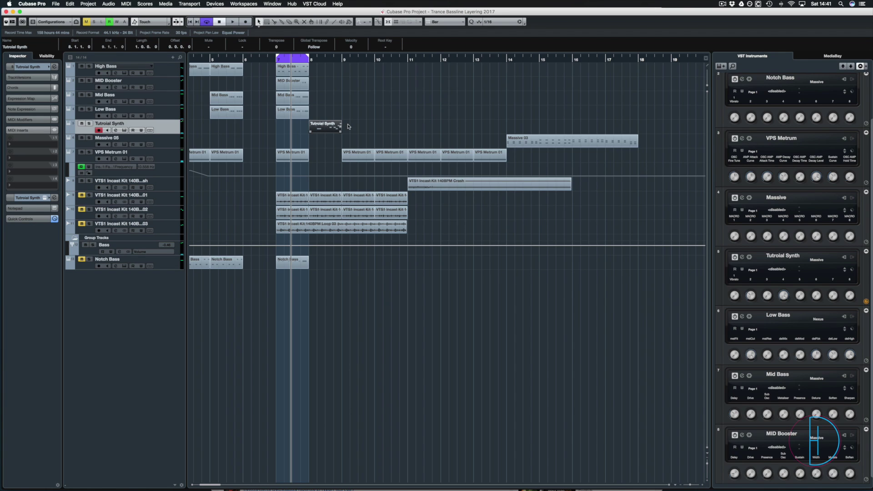
Step: Move the Tutroial Synth clip to start at bar 9 and clear the clip selection
left_click_drag(347, 126, 358, 127)
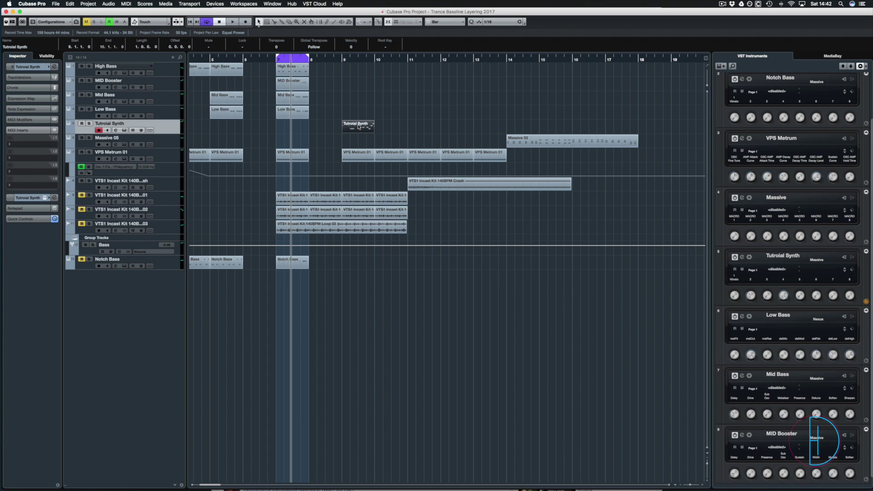
left_click(340, 110)
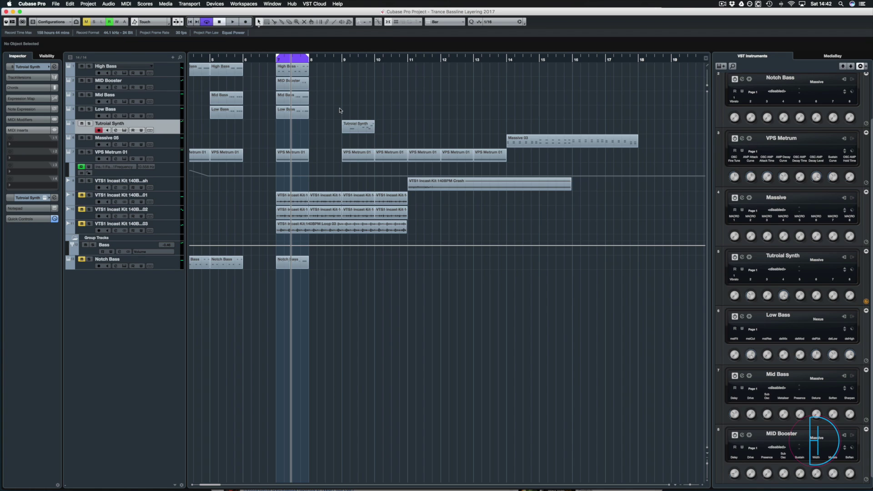